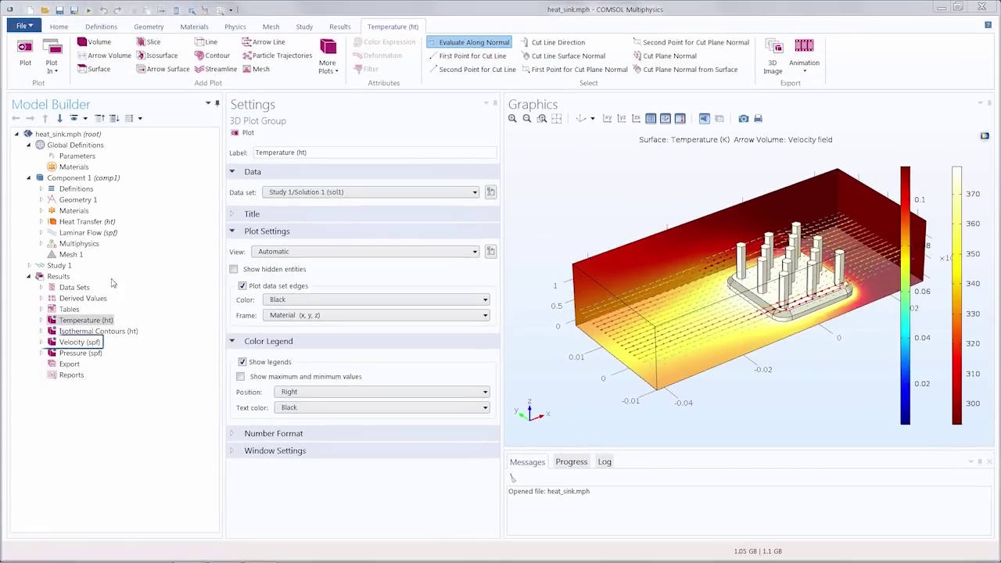
# Delete the existing slice plot from the Velocity (spf) plot group.
pyautogui.click(64, 343)
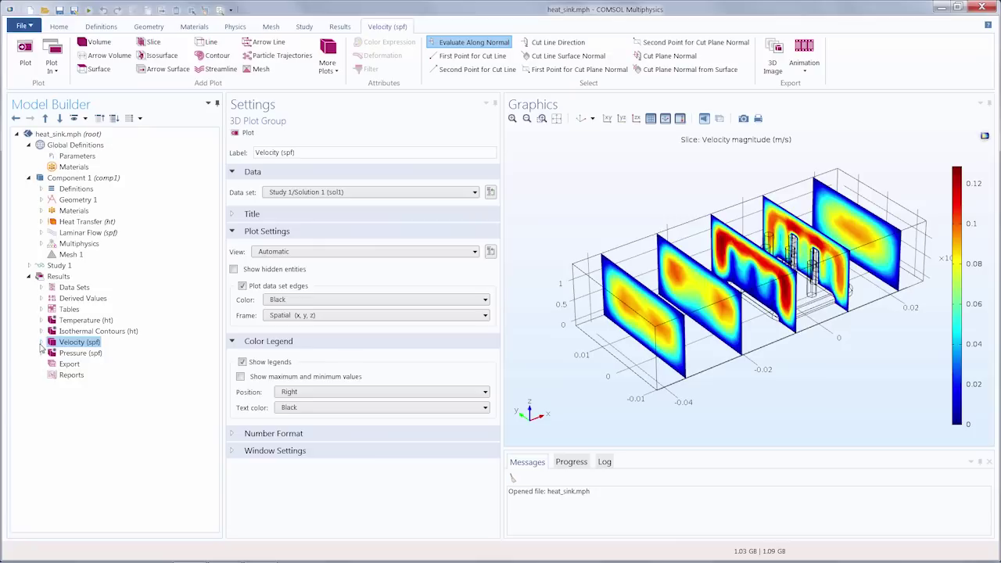
pyautogui.click(41, 342)
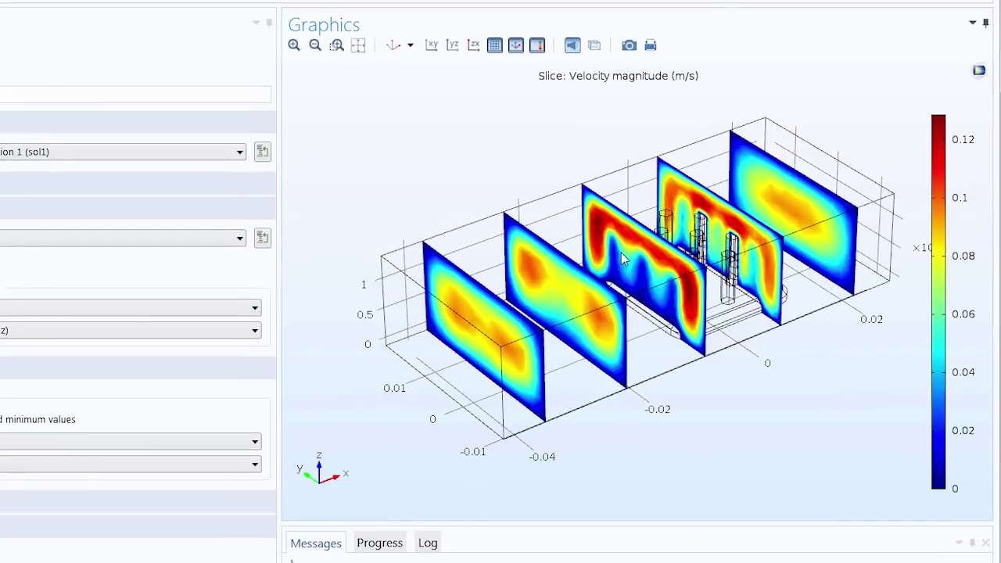
pyautogui.moveTo(659, 256); pyautogui.dragTo(609, 146, button='middle')
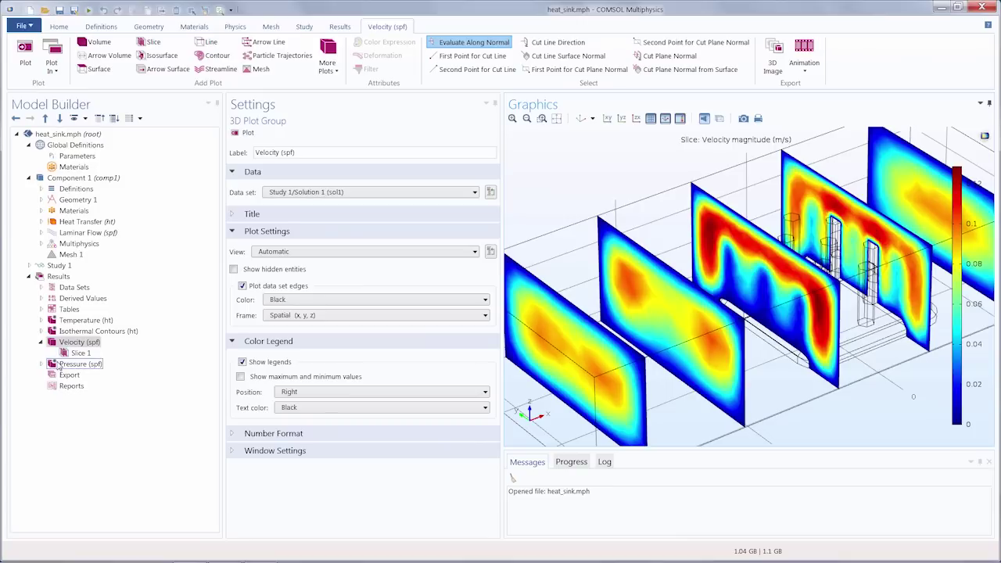
pyautogui.click(74, 352)
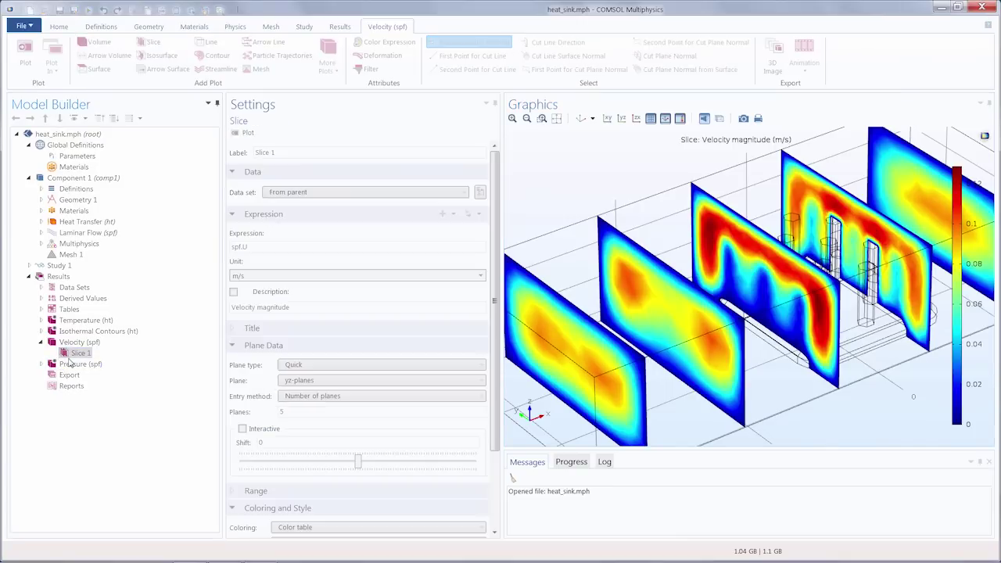
pyautogui.rightClick(72, 355)
pyautogui.click(99, 268)
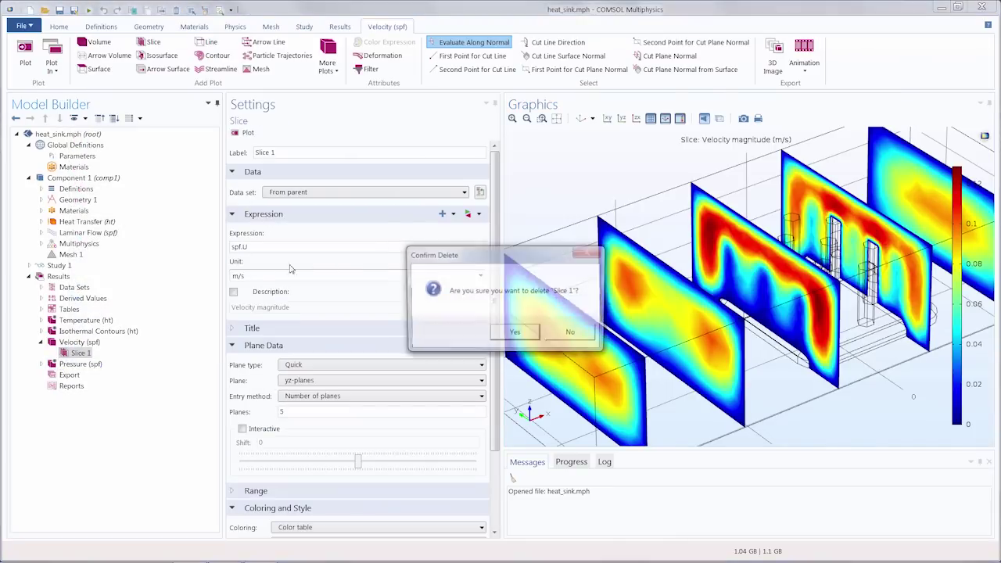
pyautogui.click(516, 334)
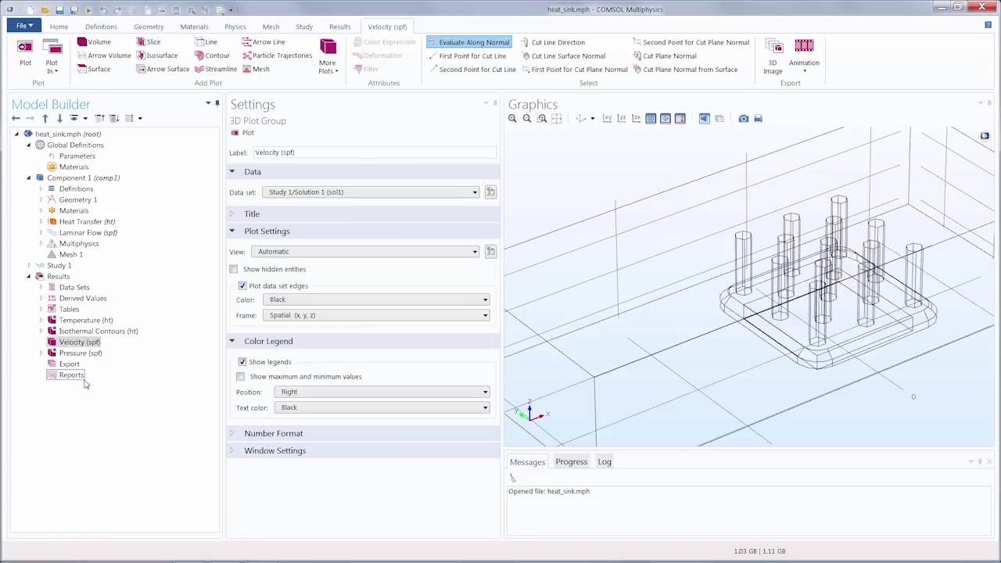
# Add a new Slice plot to the Velocity (spf) plot group and plot it with its default temperature expression.
pyautogui.rightClick(95, 349)
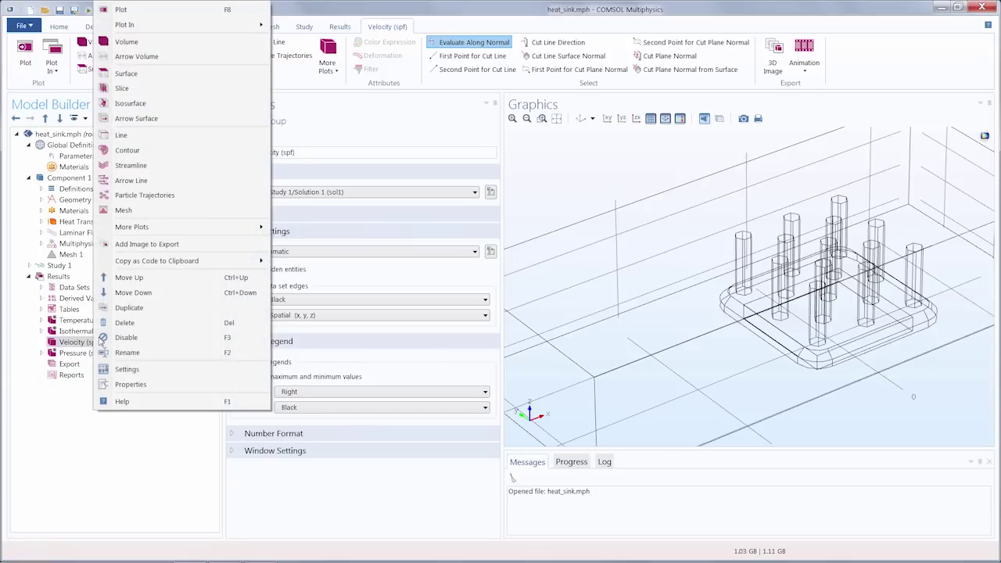
pyautogui.click(122, 88)
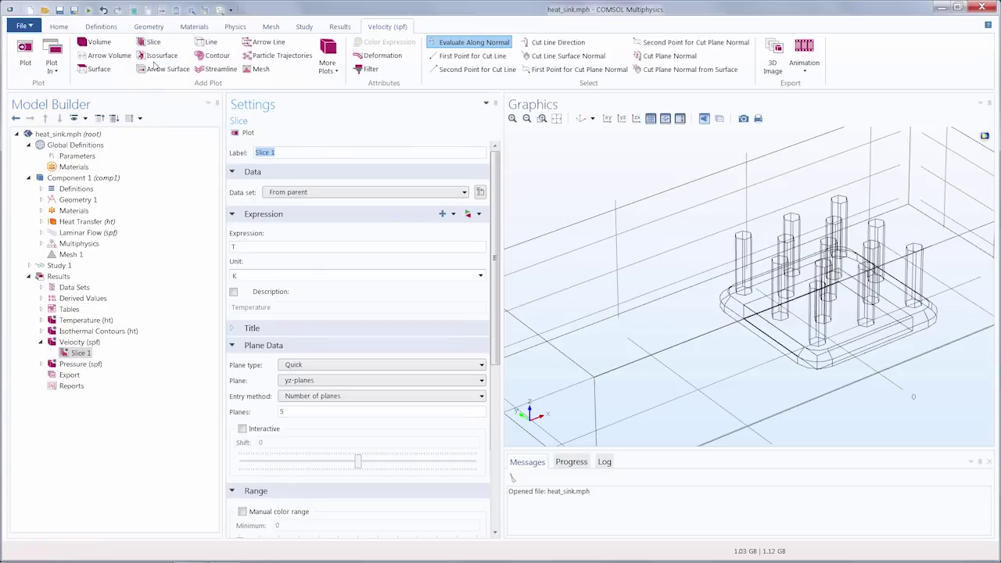
pyautogui.click(237, 133)
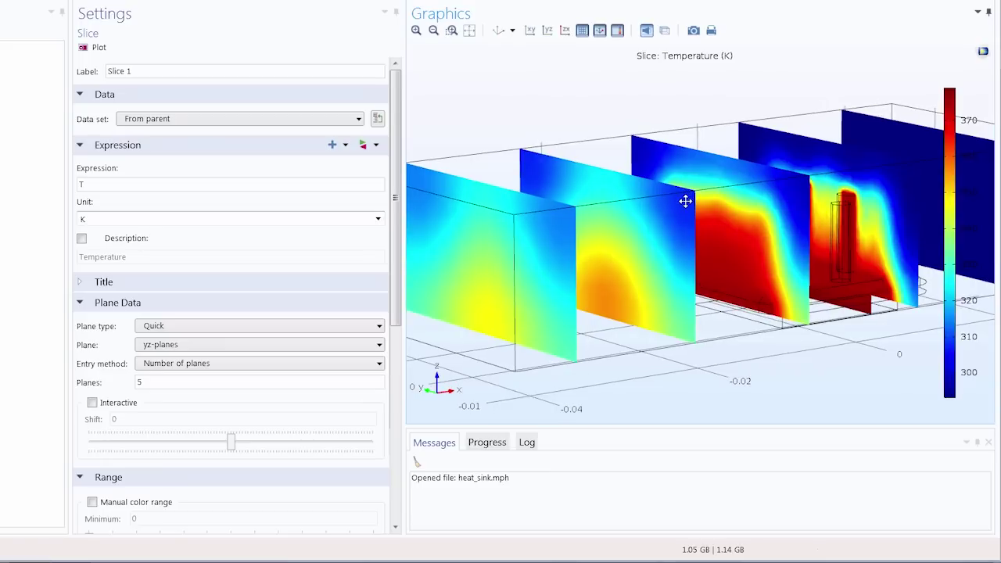
pyautogui.moveTo(685, 202); pyautogui.dragTo(674, 213)
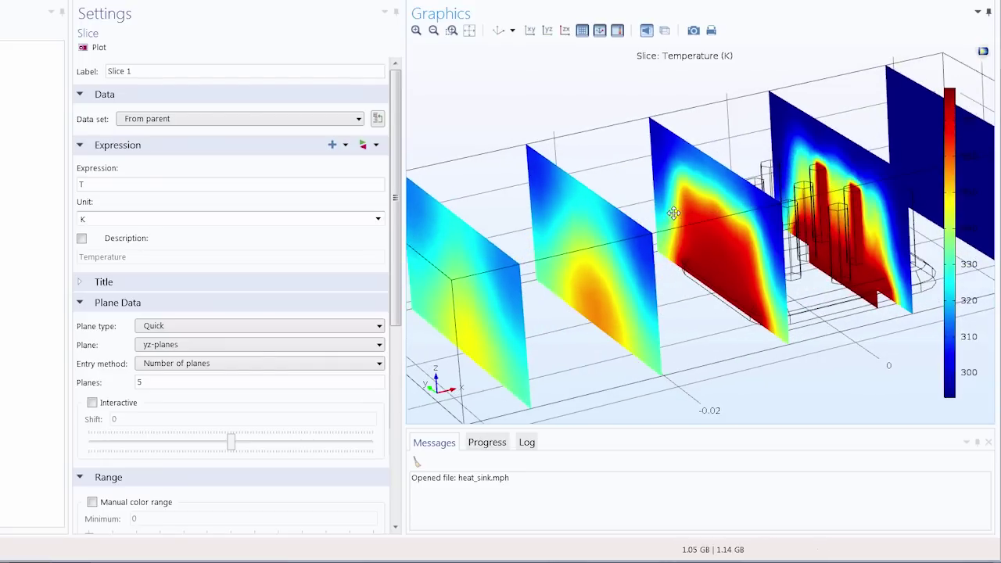
pyautogui.scroll(3, 928, 223)
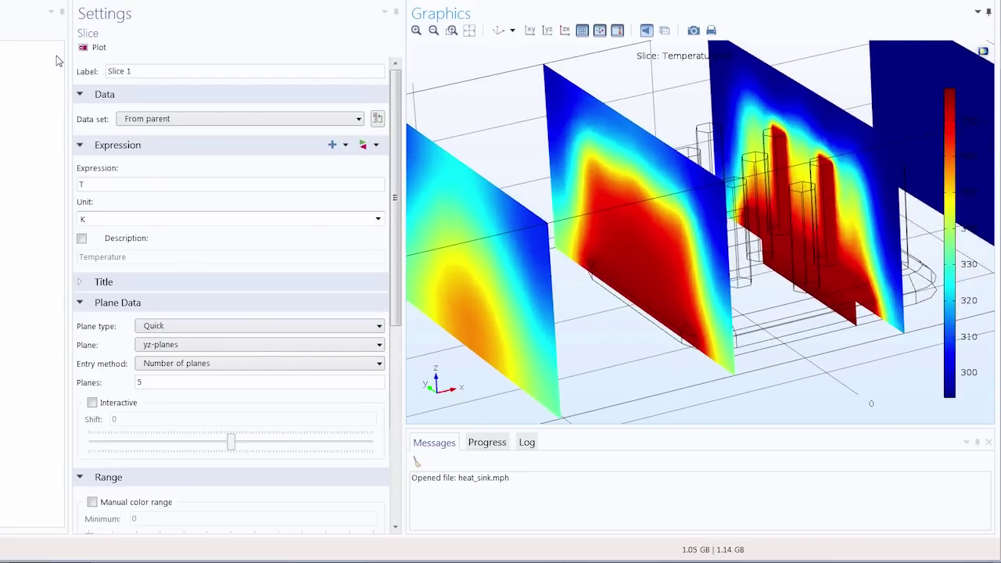
pyautogui.click(503, 28)
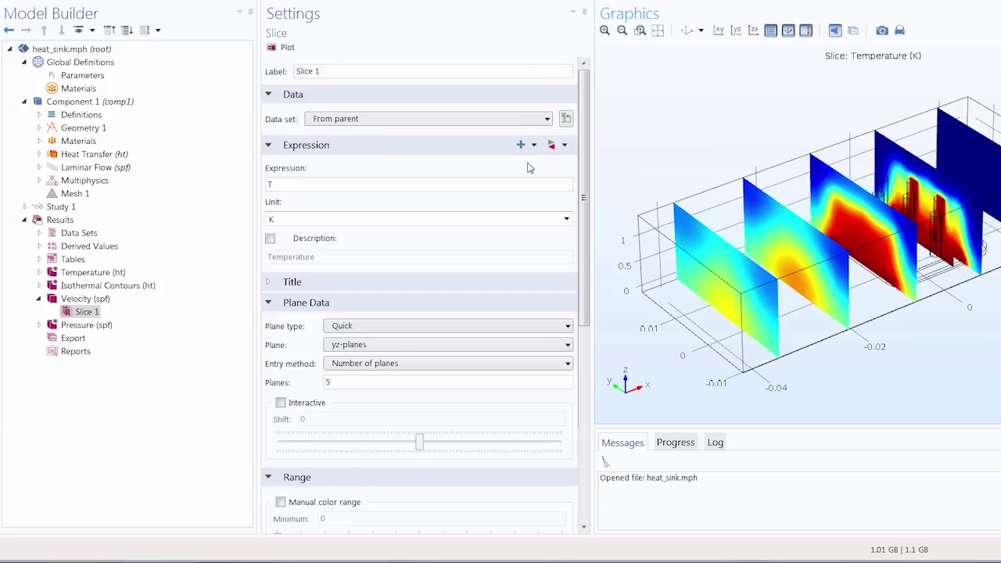
# Replace the slice expression with the Laminar Flow velocity magnitude, spf.U, and plot it.
pyautogui.click(553, 145)
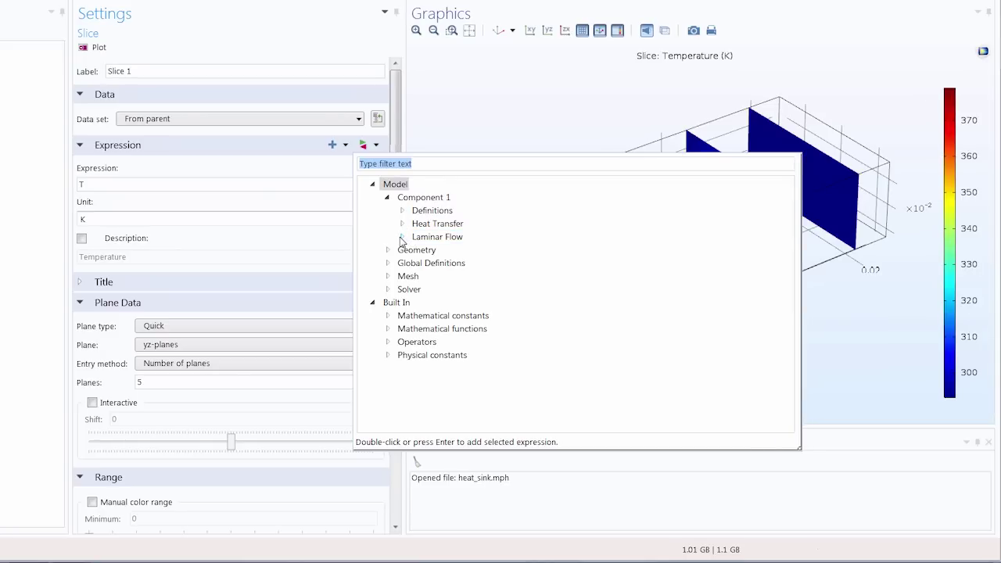
pyautogui.click(402, 238)
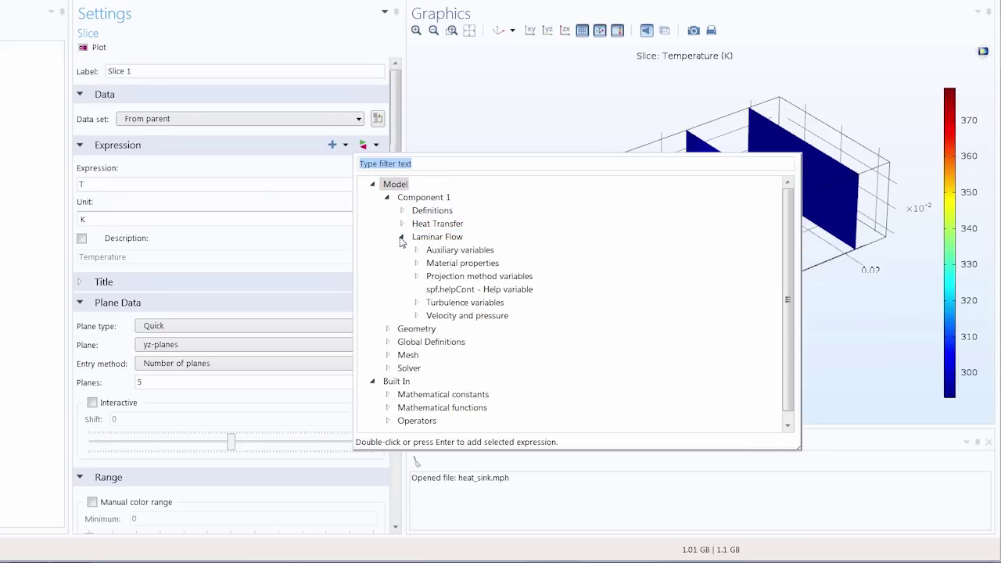
pyautogui.click(416, 316)
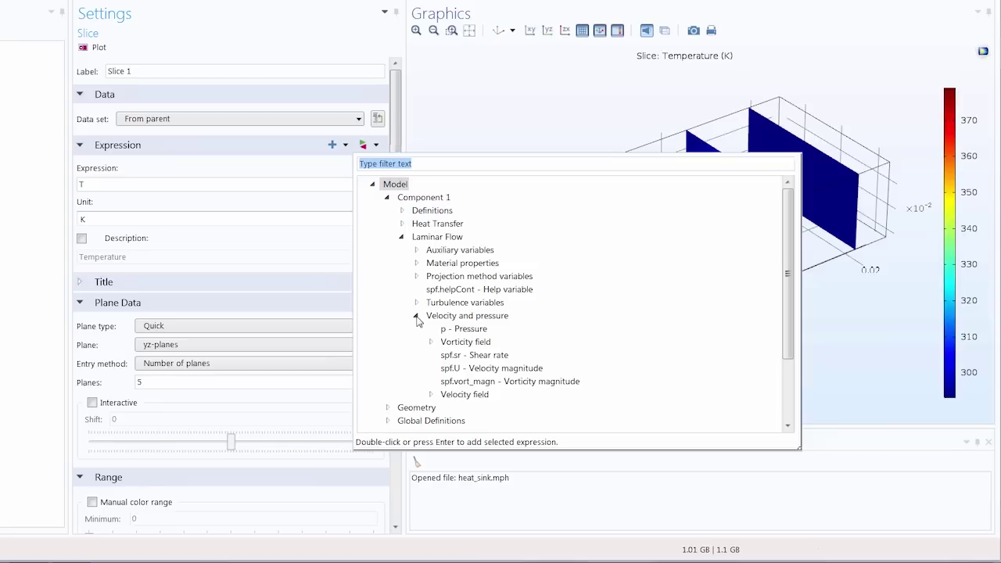
pyautogui.doubleClick(472, 368)
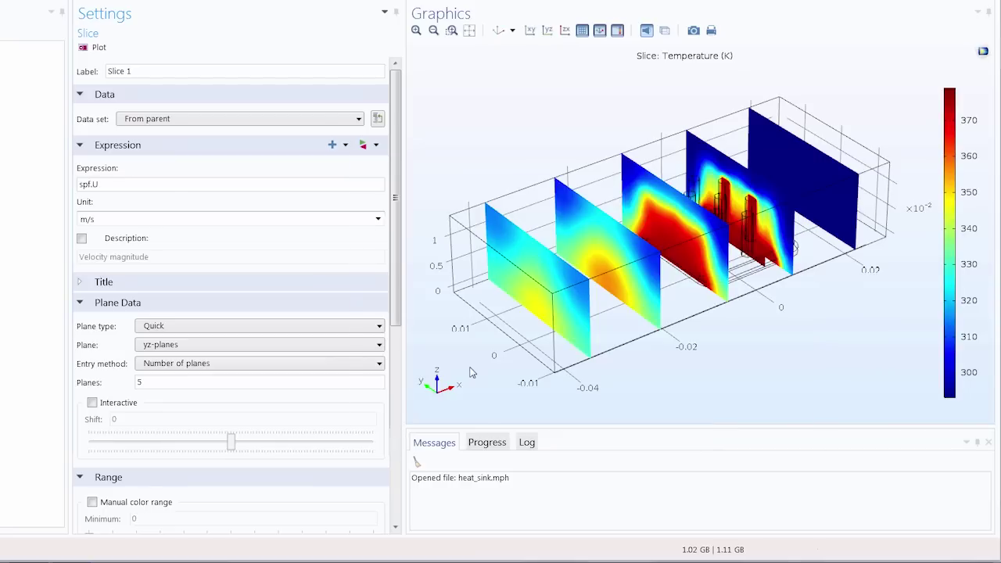
pyautogui.click(98, 49)
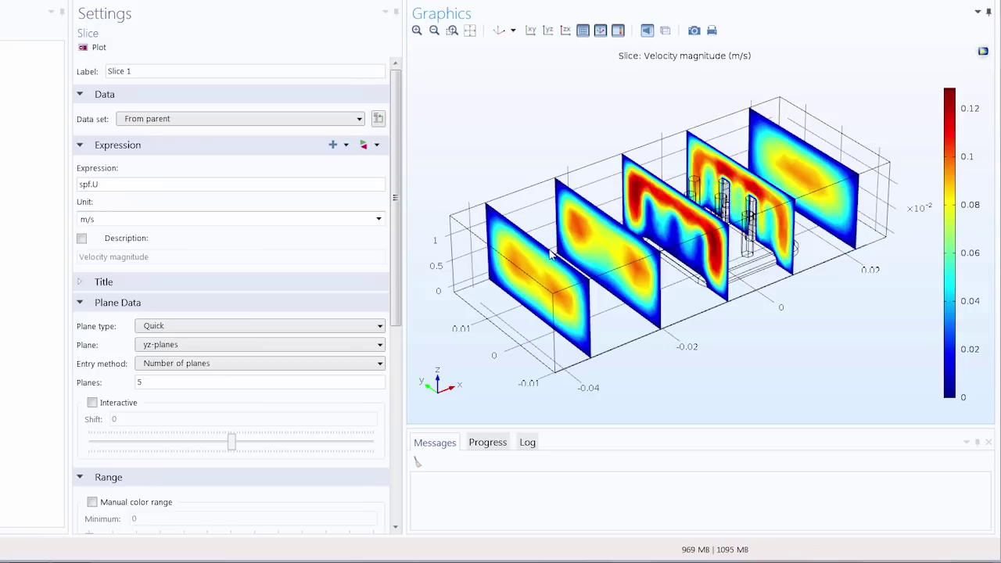
pyautogui.click(365, 286)
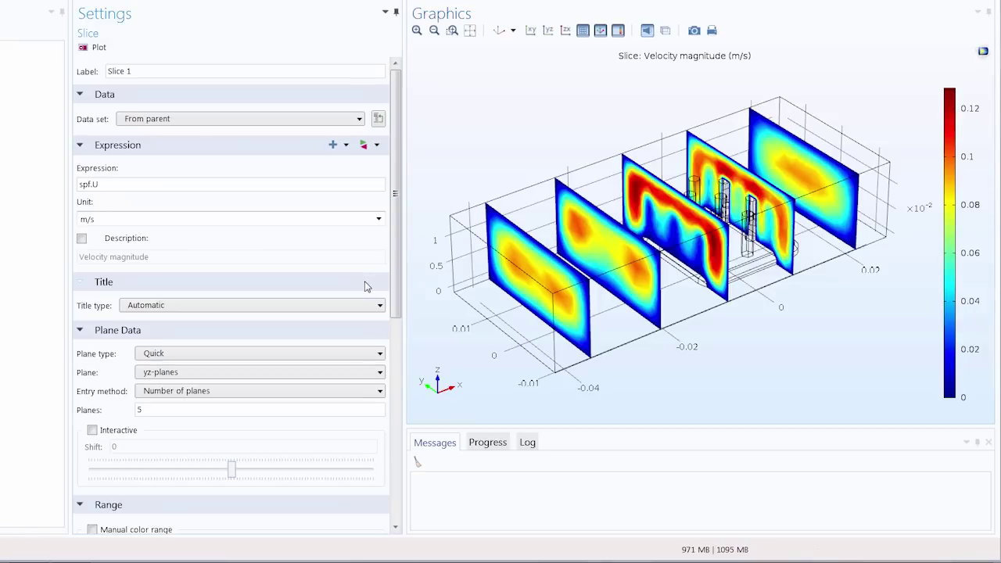
pyautogui.click(334, 307)
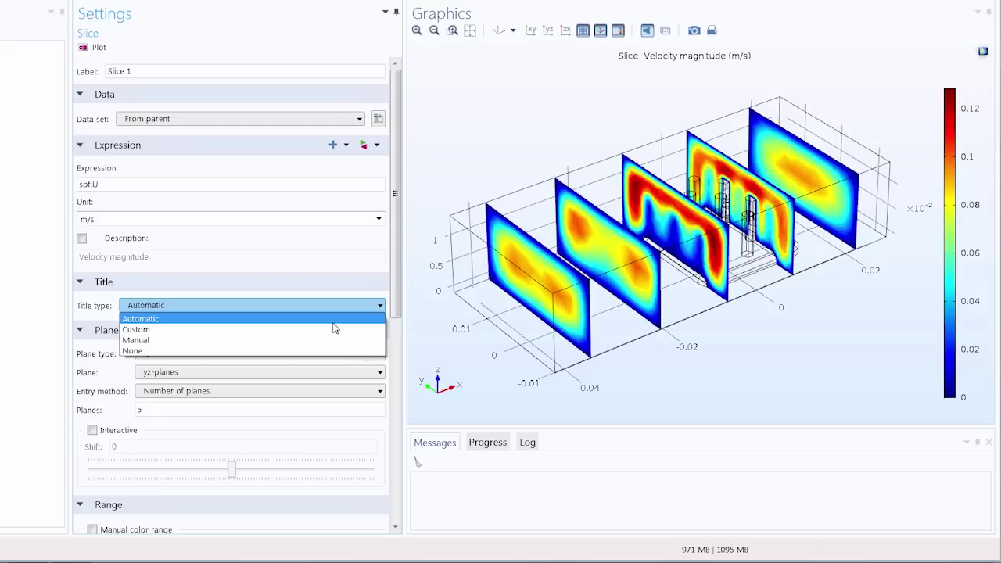
pyautogui.click(306, 292)
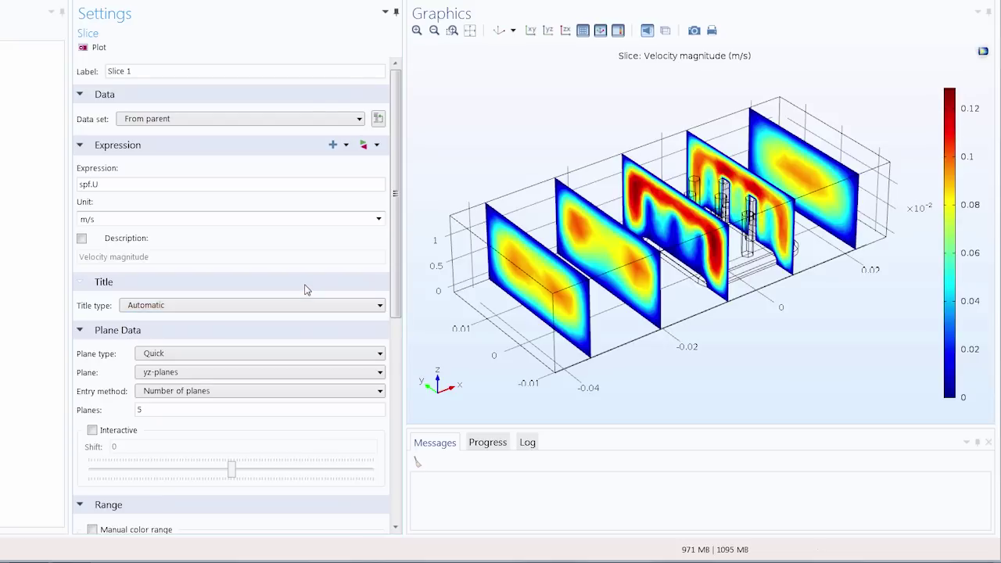
pyautogui.click(306, 287)
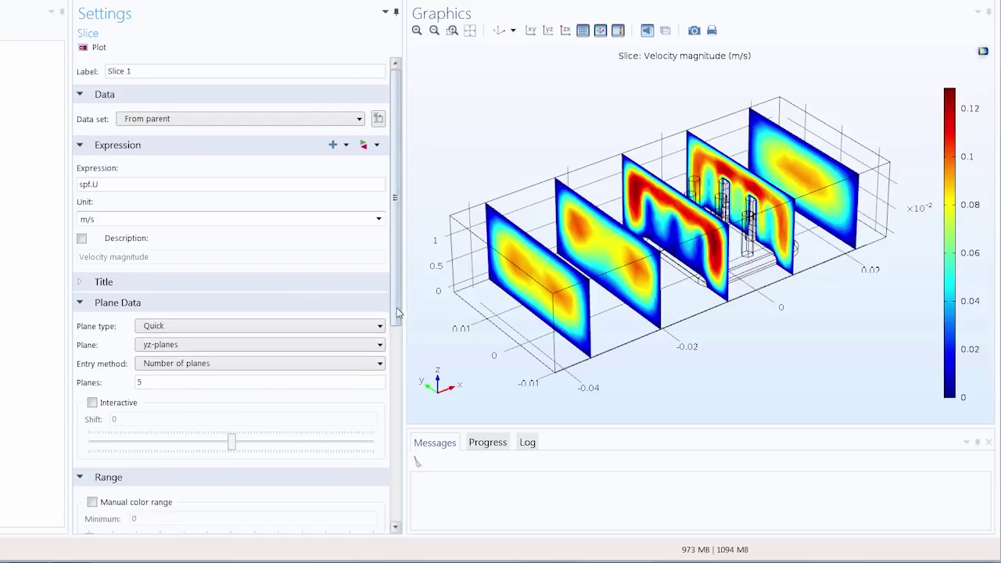
# Try the General plane type for the slice plot and return it to Quick.
pyautogui.moveTo(396, 307); pyautogui.dragTo(396, 403)
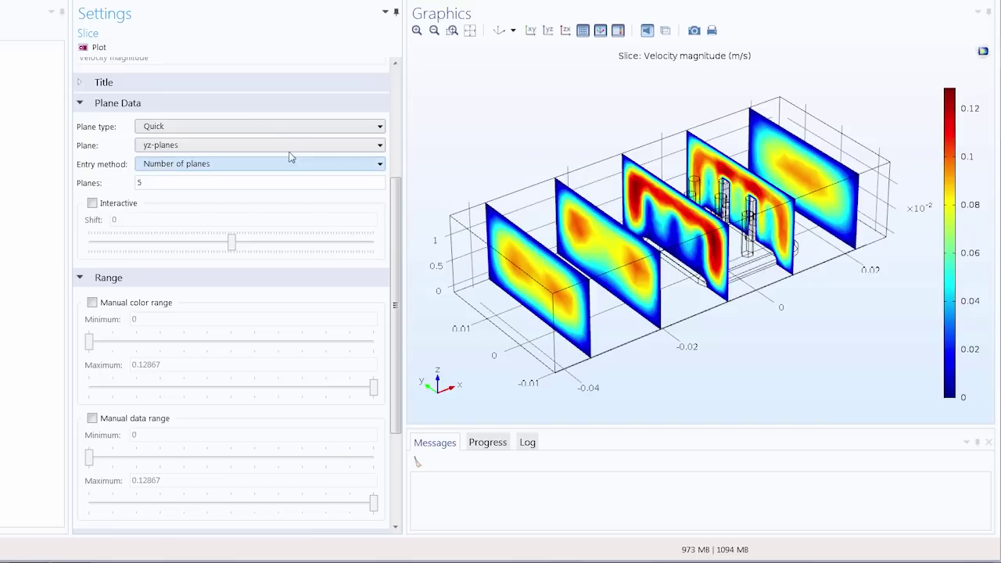
pyautogui.click(254, 128)
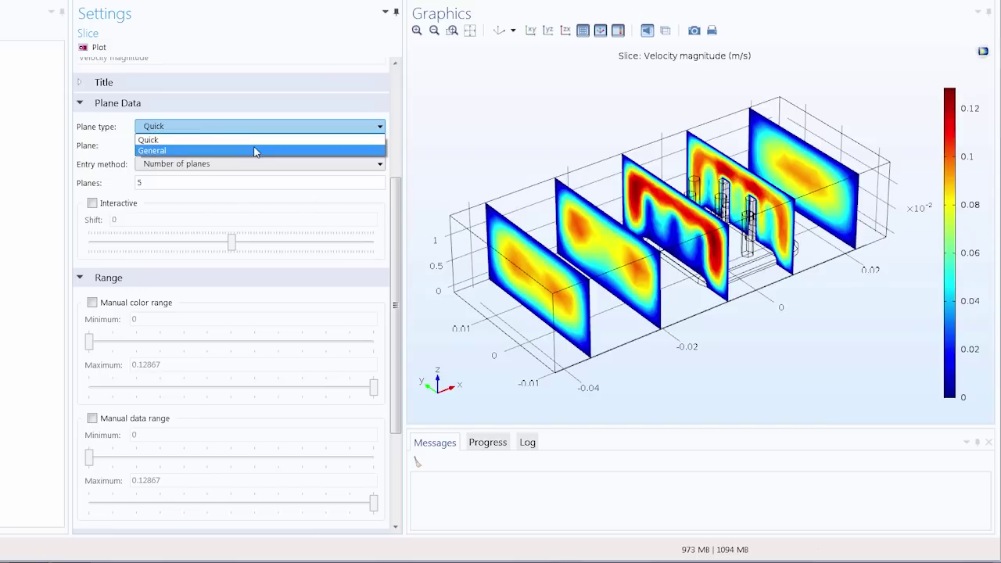
pyautogui.click(255, 151)
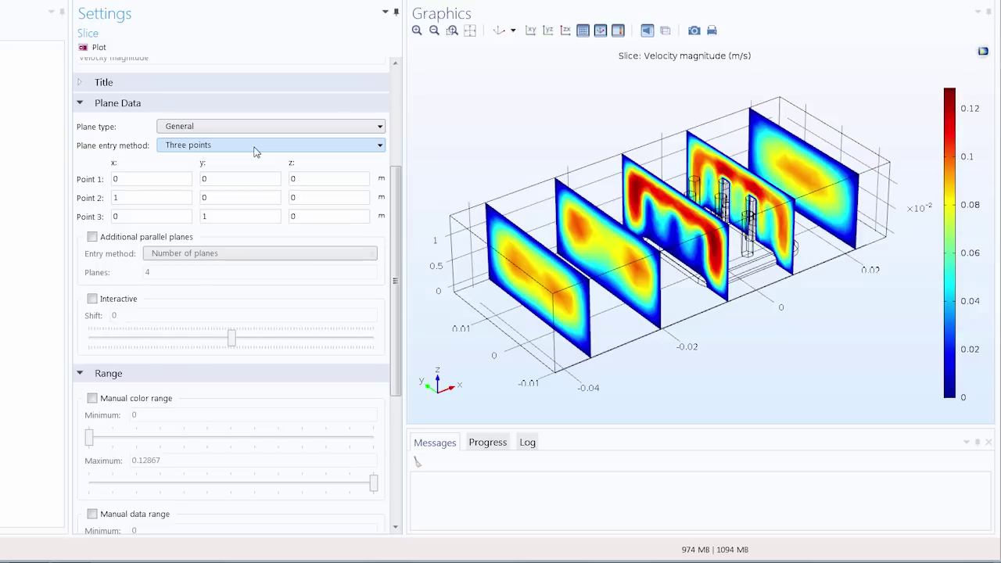
pyautogui.click(255, 130)
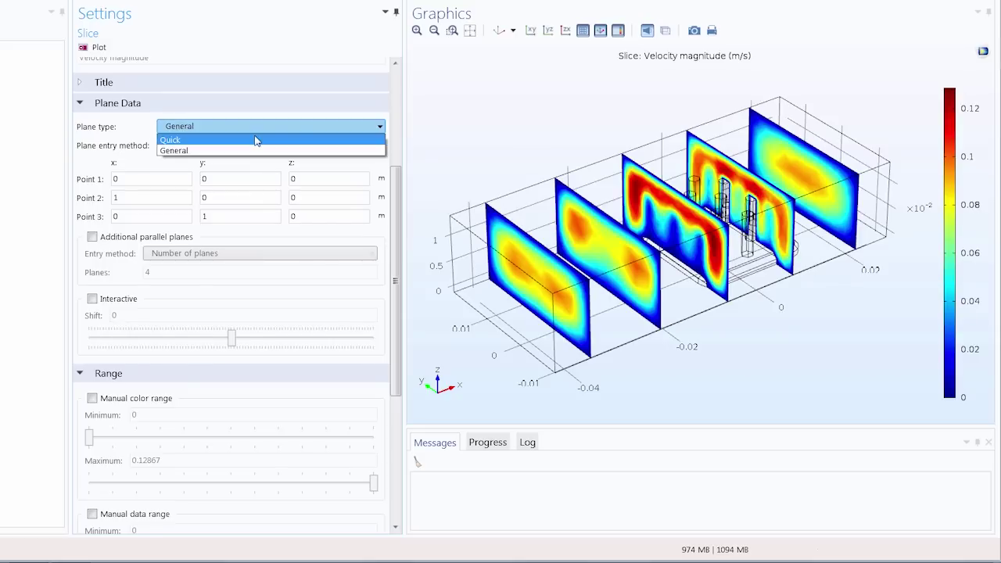
pyautogui.click(255, 140)
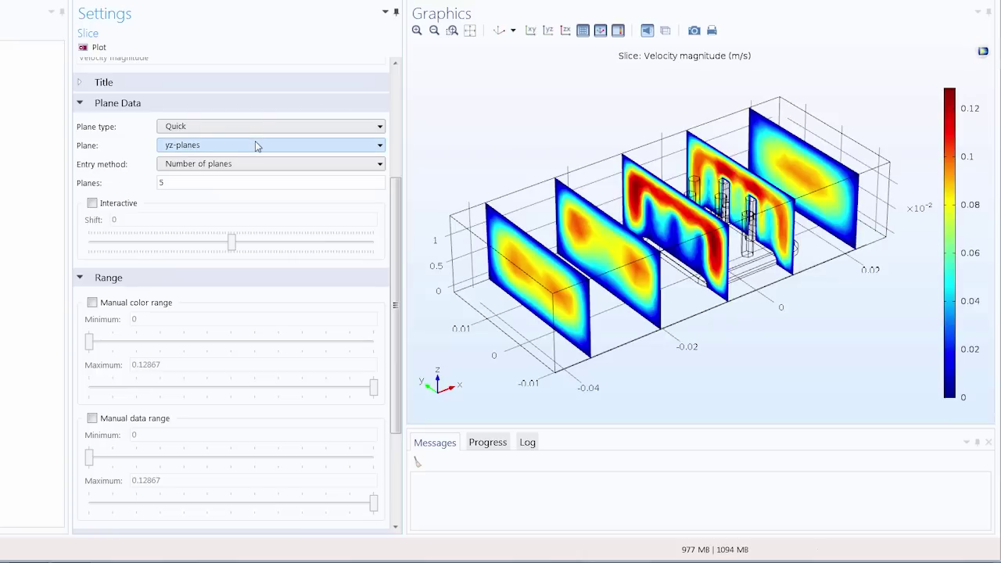
# Plot the velocity slices on xy-planes and on zx-planes.
pyautogui.click(257, 146)
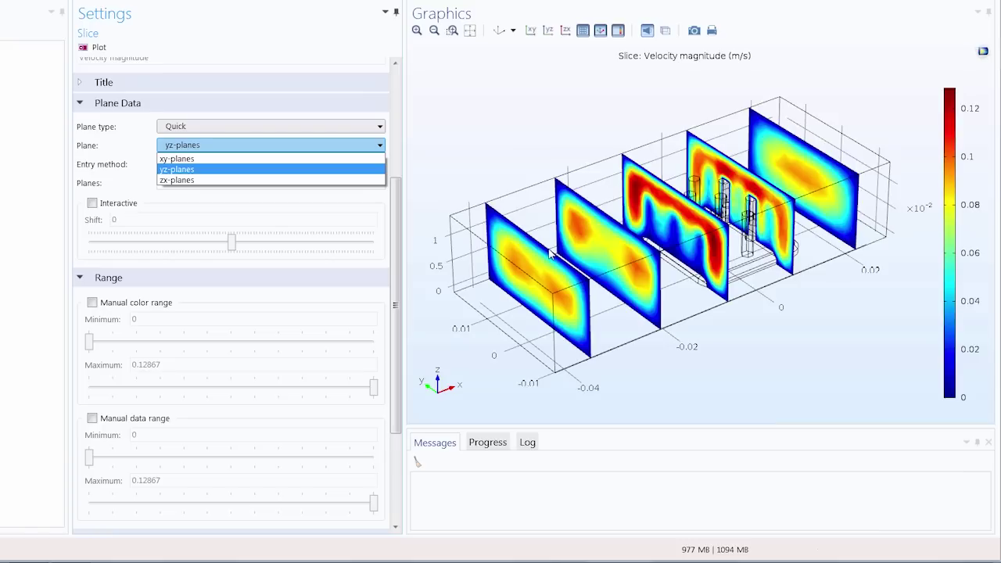
pyautogui.click(333, 159)
pyautogui.click(99, 49)
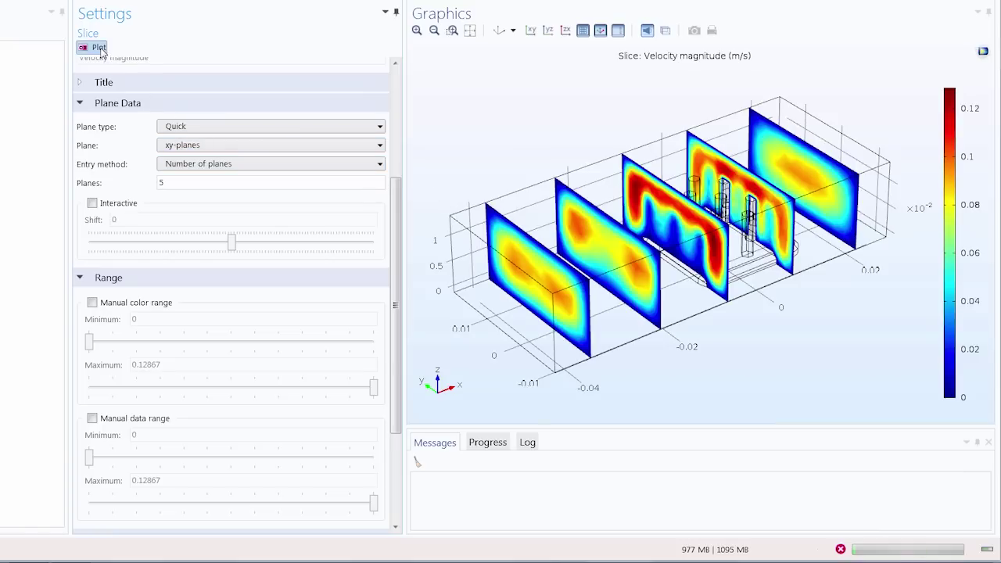
pyautogui.click(178, 146)
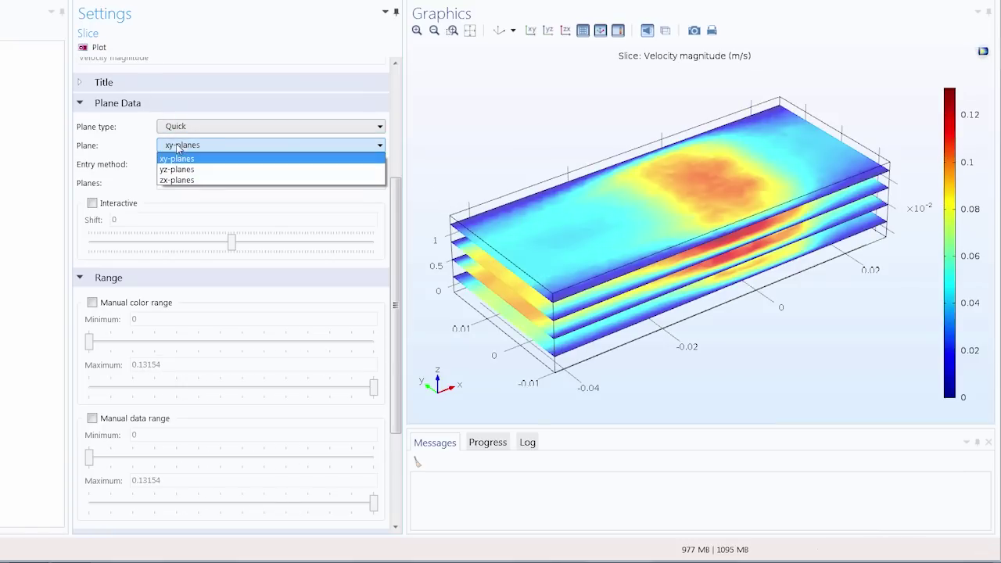
pyautogui.click(179, 180)
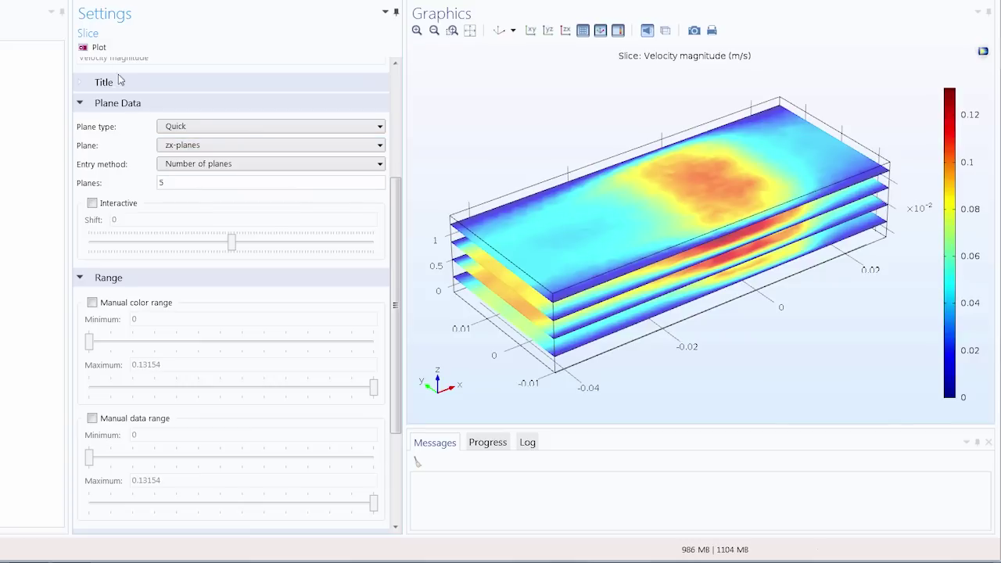
pyautogui.click(101, 48)
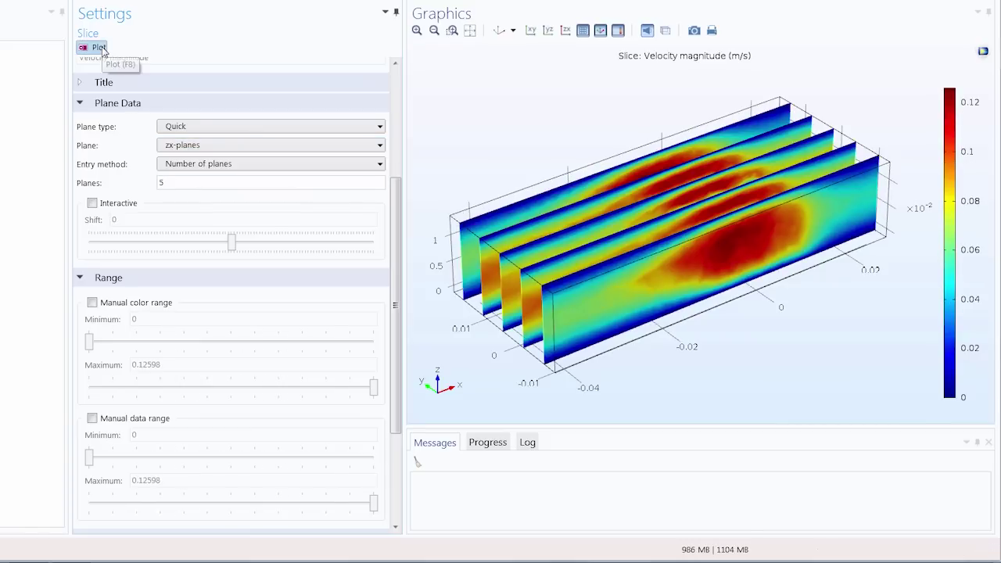
# Set the slice orientation to yz-planes, replot it, and choose Number of planes as the entry method.
pyautogui.click(176, 147)
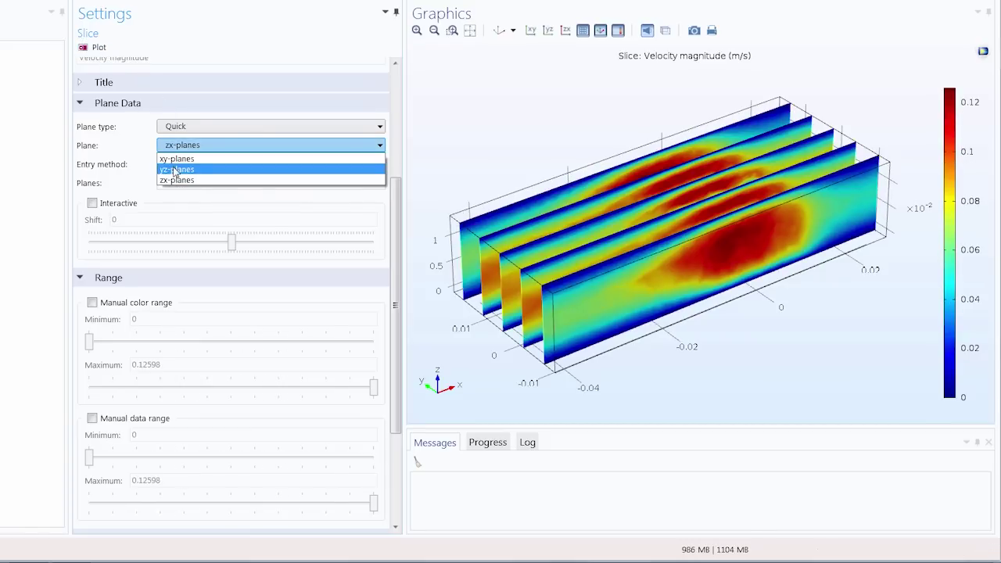
pyautogui.click(176, 170)
pyautogui.click(101, 48)
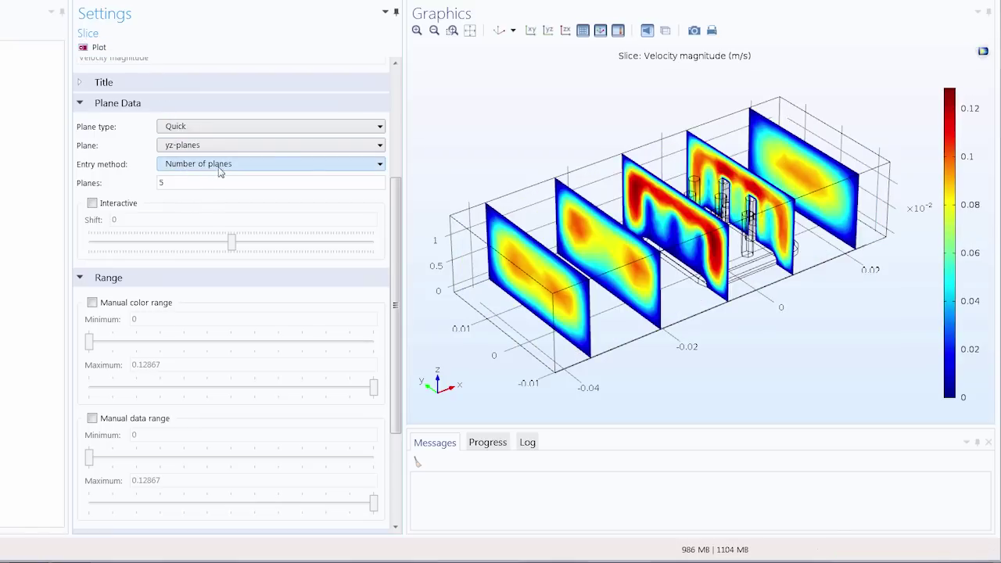
pyautogui.click(245, 167)
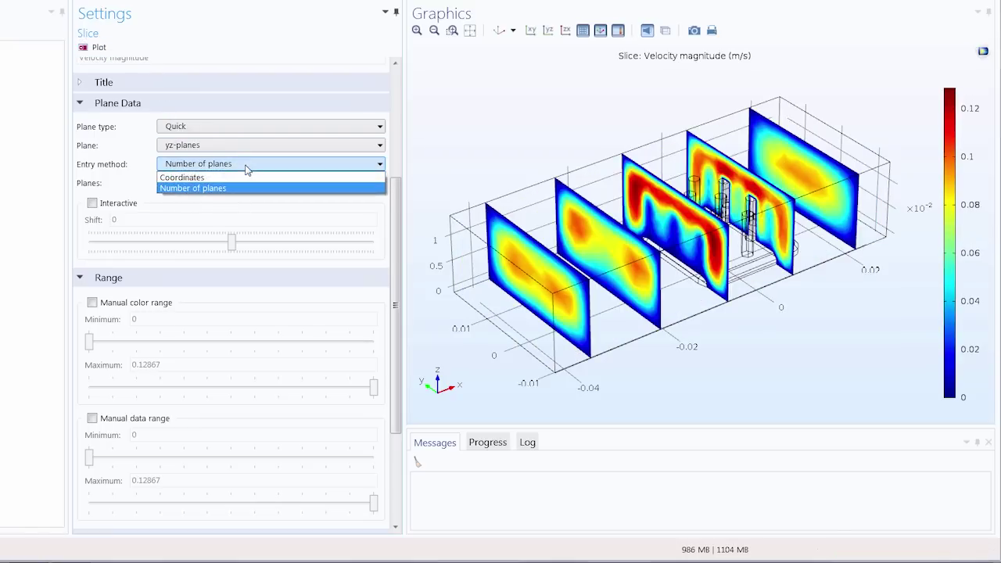
pyautogui.click(251, 188)
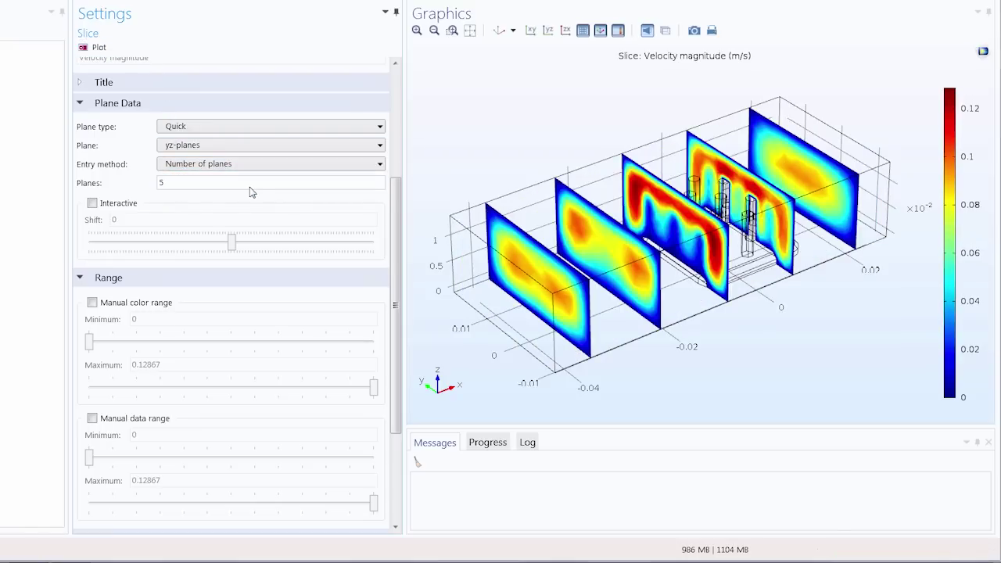
# Try the Coordinates entry method, return to Number of planes, and plot 10 yz-plane velocity slices.
pyautogui.click(262, 166)
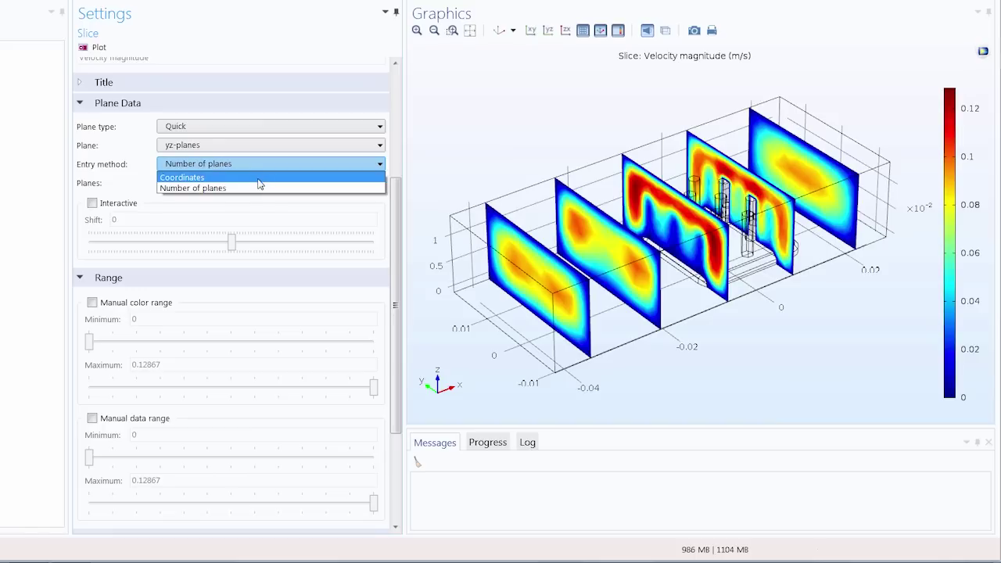
pyautogui.click(258, 177)
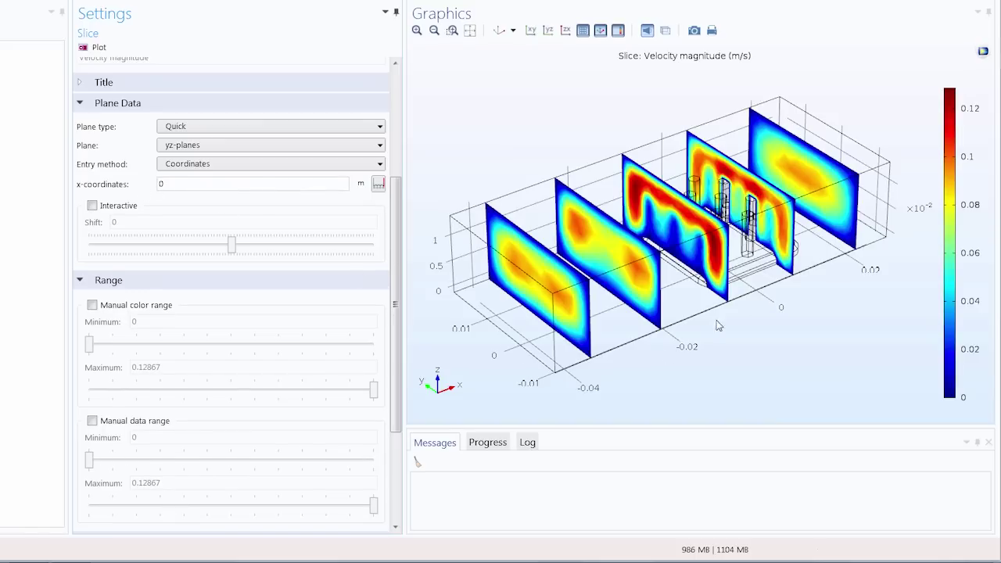
pyautogui.click(286, 165)
pyautogui.click(283, 188)
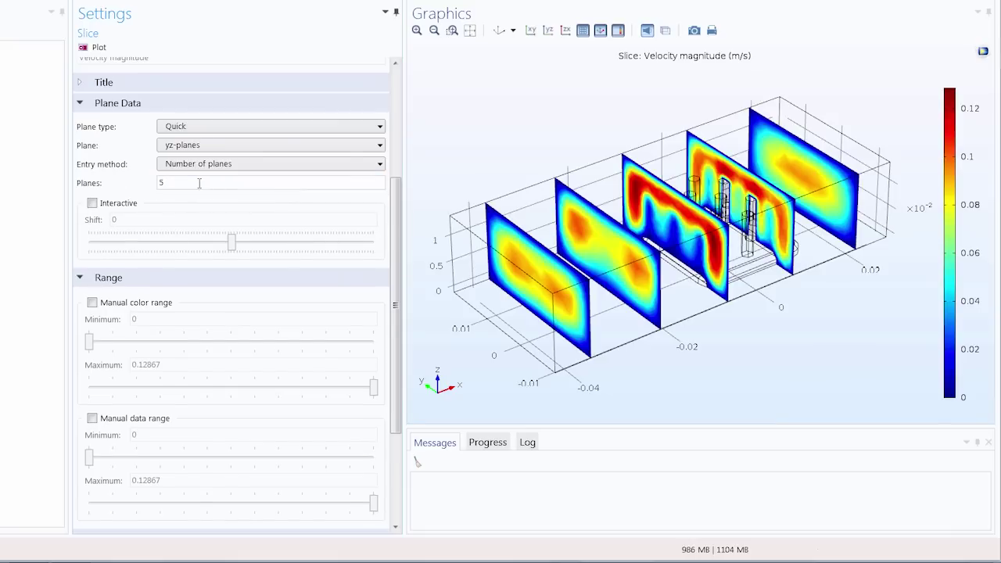
pyautogui.write('10')
pyautogui.click(94, 47)
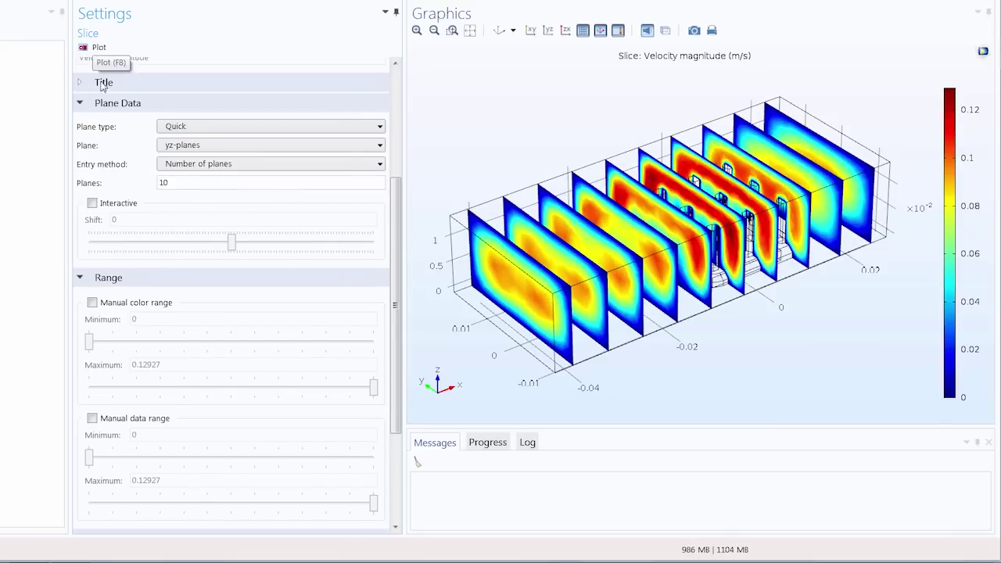
# Plot the velocity slices at x-coordinates -0.01, 0 and 0.01 m, and restore the default 3D view.
pyautogui.click(266, 165)
pyautogui.click(266, 177)
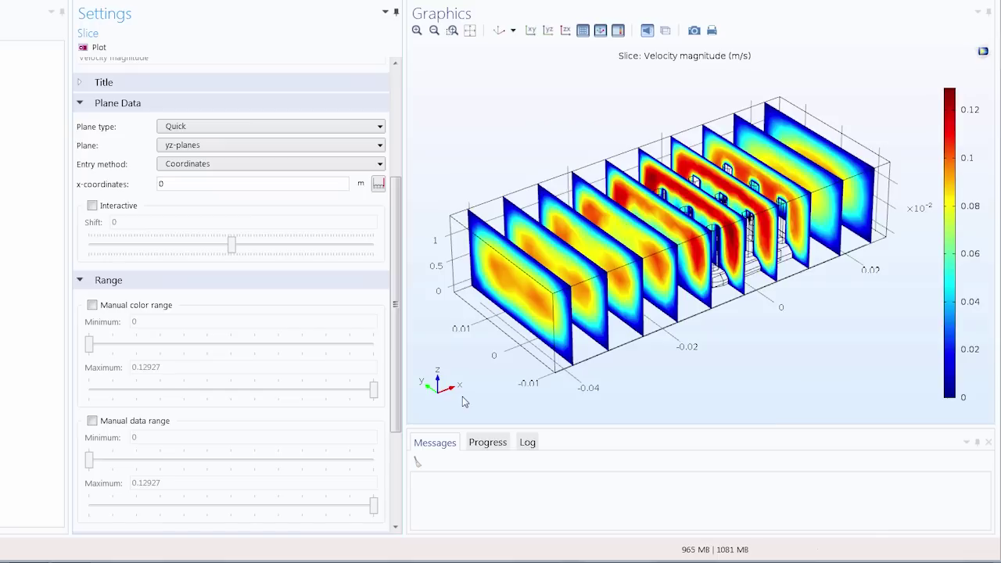
pyautogui.moveTo(683, 322); pyautogui.dragTo(663, 316)
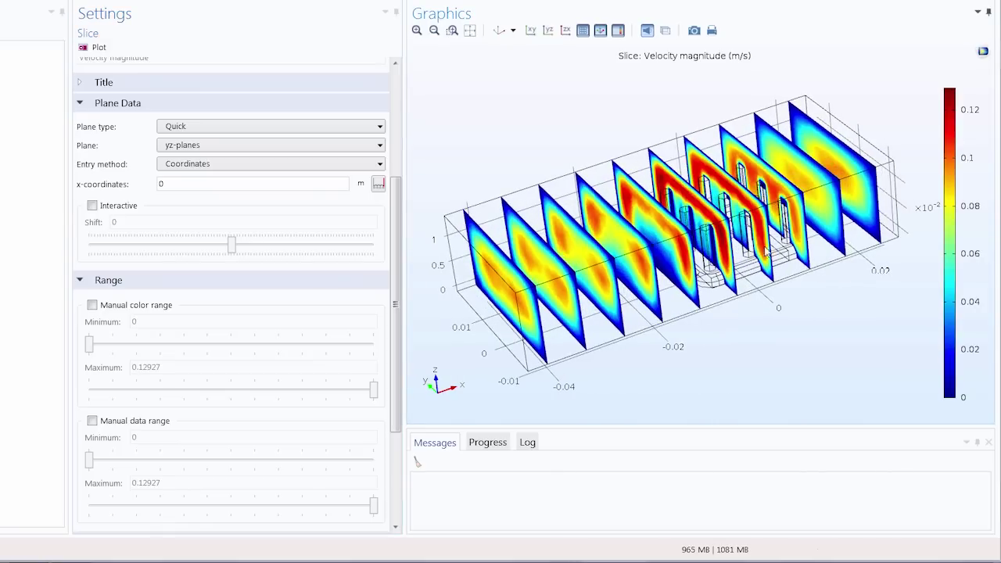
pyautogui.scroll(3, 758, 263)
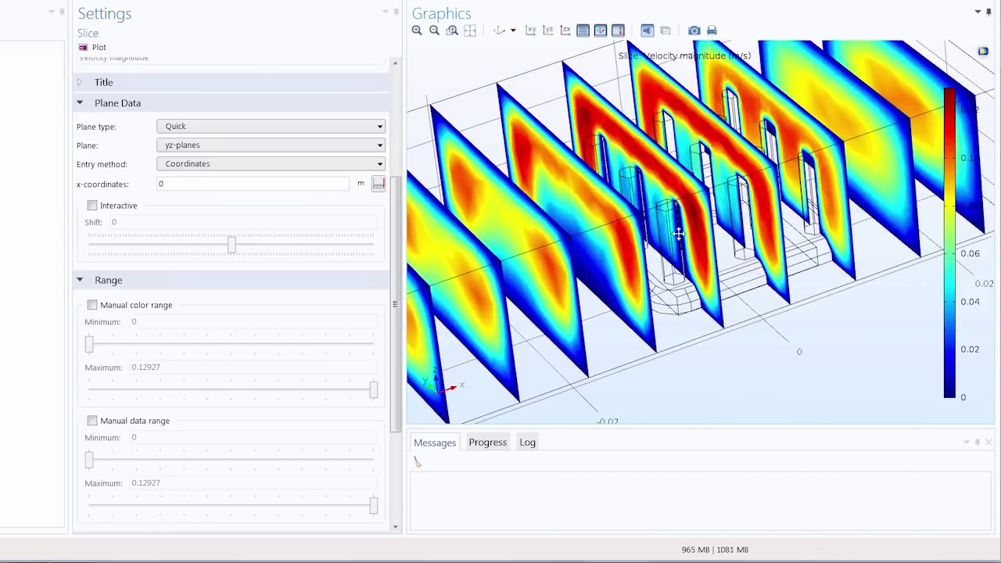
pyautogui.moveTo(688, 239); pyautogui.dragTo(624, 213, button='right')
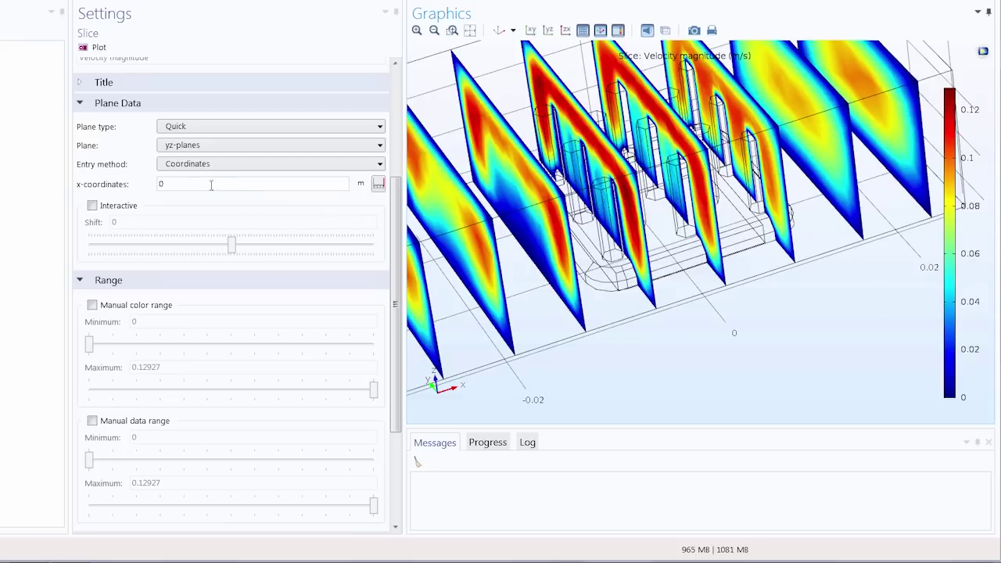
pyautogui.click(172, 185)
pyautogui.write('-0.01 0 0.01')
pyautogui.click(94, 47)
pyautogui.moveTo(609, 156)
pyautogui.mouseDown()
pyautogui.moveTo(606, 189)
pyautogui.moveTo(626, 164)
pyautogui.moveTo(597, 161)
pyautogui.moveTo(620, 161)
pyautogui.mouseUp()
pyautogui.click(499, 31)
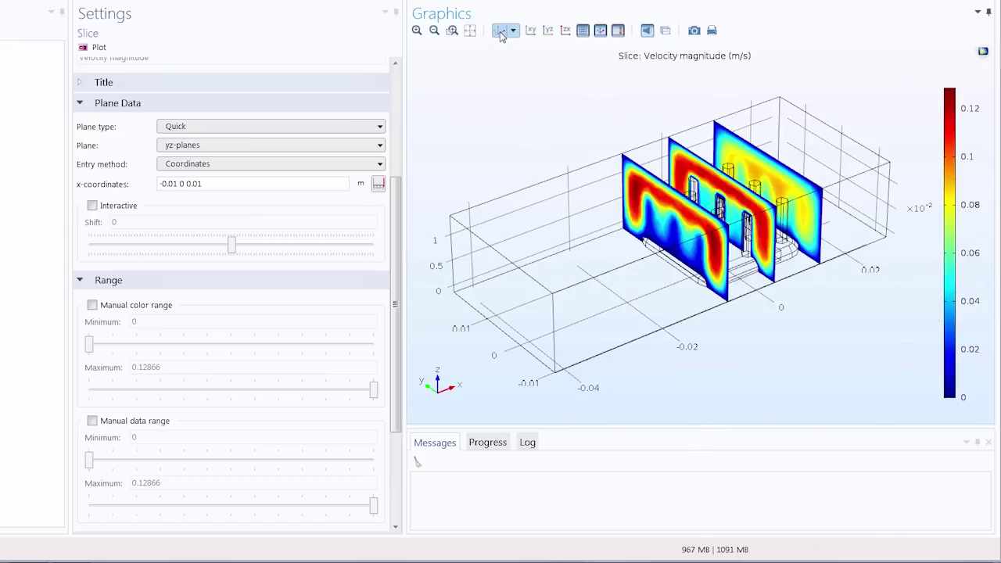
# Switch the slice entry method back to Number of planes, set 5 planes, and replot.
pyautogui.click(253, 163)
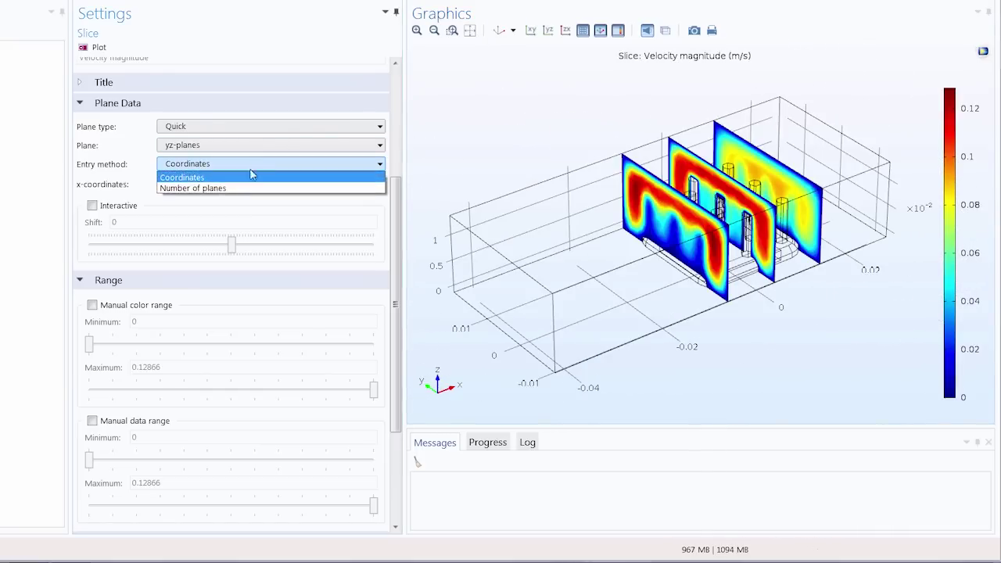
pyautogui.click(240, 190)
pyautogui.moveTo(186, 183); pyautogui.dragTo(152, 186)
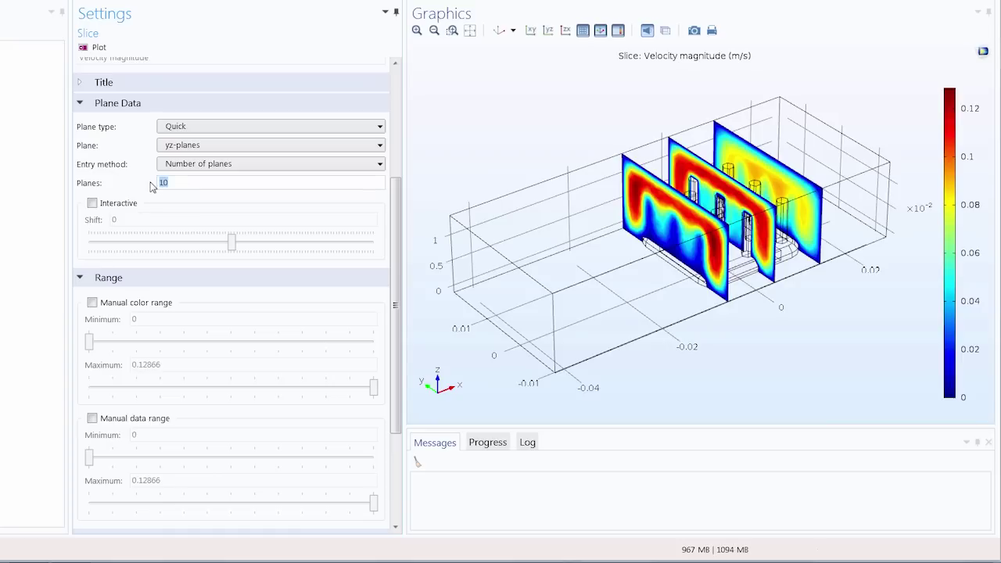
pyautogui.write('5')
pyautogui.click(99, 48)
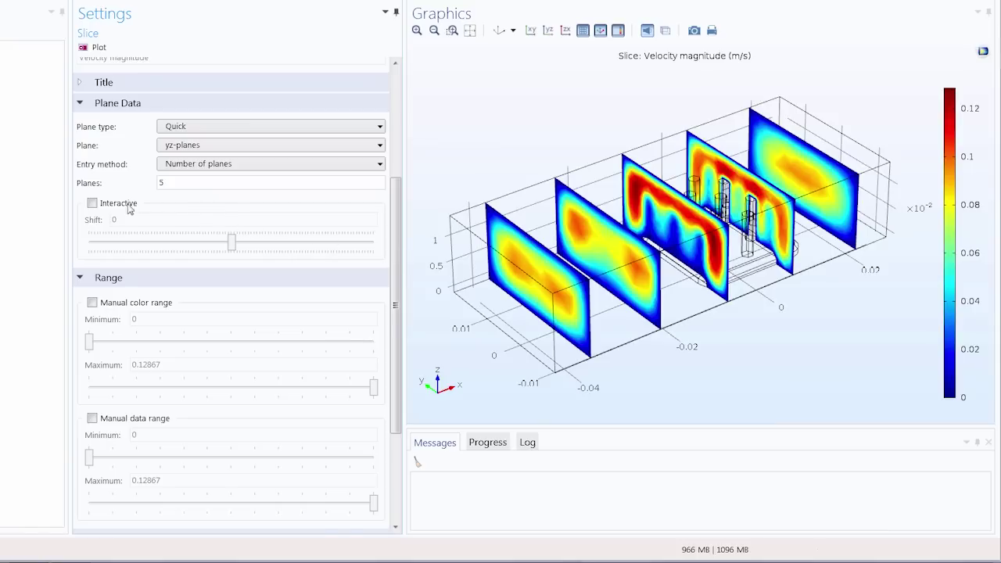
# Try interactive positioning with the slices shifted to -0.016, and return the shift to 0 with Interactive disabled.
pyautogui.click(92, 203)
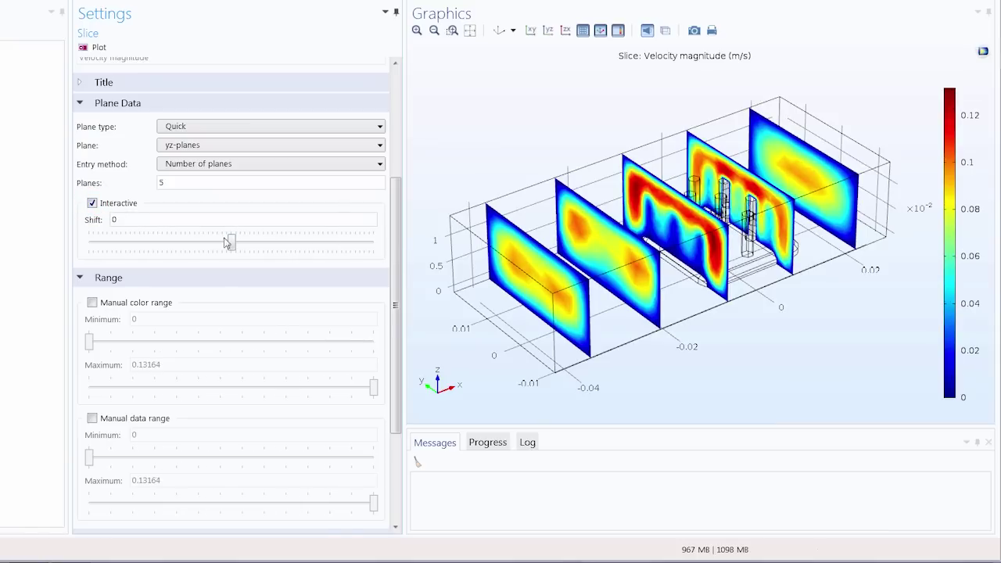
pyautogui.moveTo(232, 243); pyautogui.dragTo(197, 252)
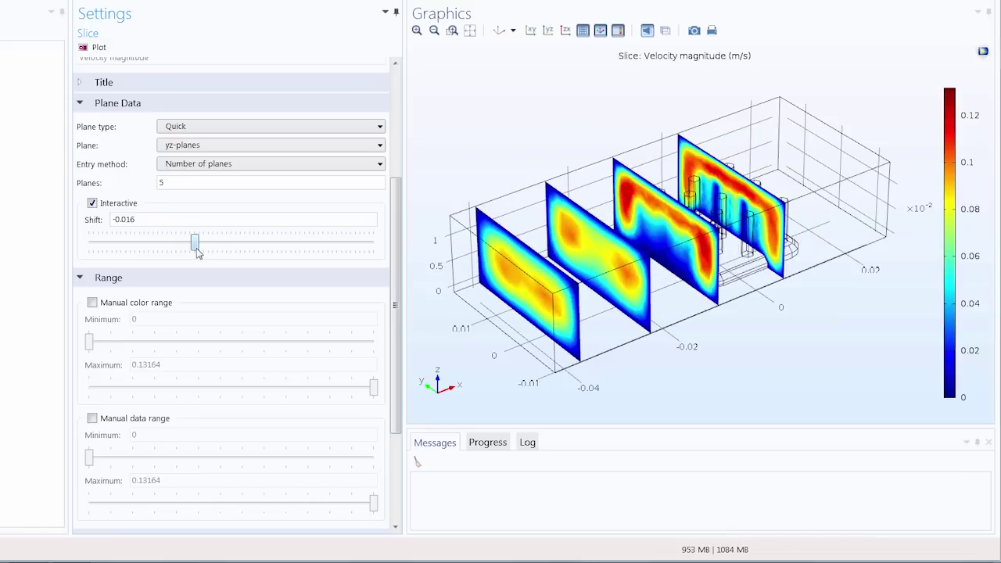
pyautogui.moveTo(141, 221); pyautogui.dragTo(100, 225)
pyautogui.write('0')
pyautogui.press('Return')
pyautogui.click(109, 206)
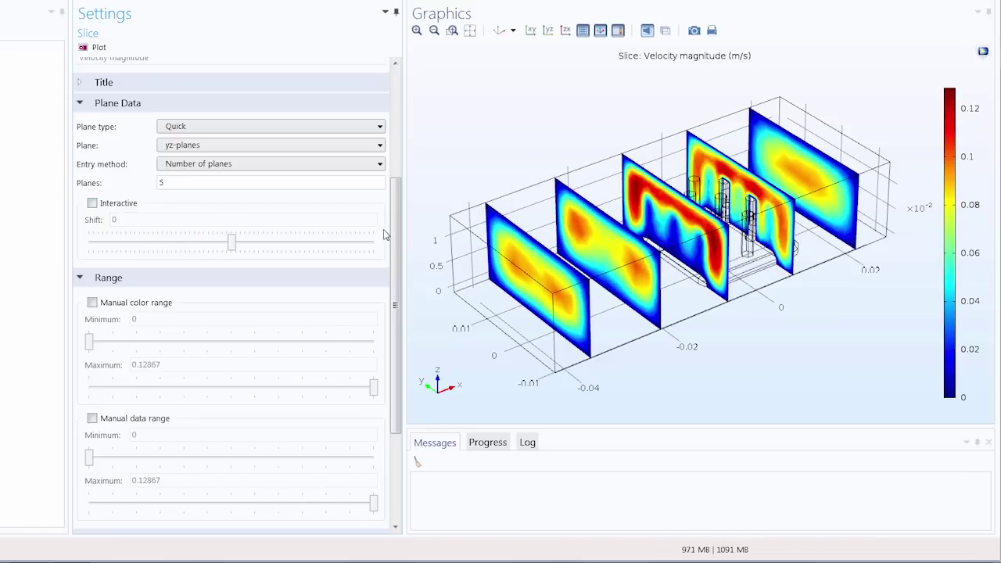
# Try a manual color range with a minimum of 0.06, and reset the minimum to 0 with the option disabled.
pyautogui.moveTo(396, 263); pyautogui.dragTo(404, 365)
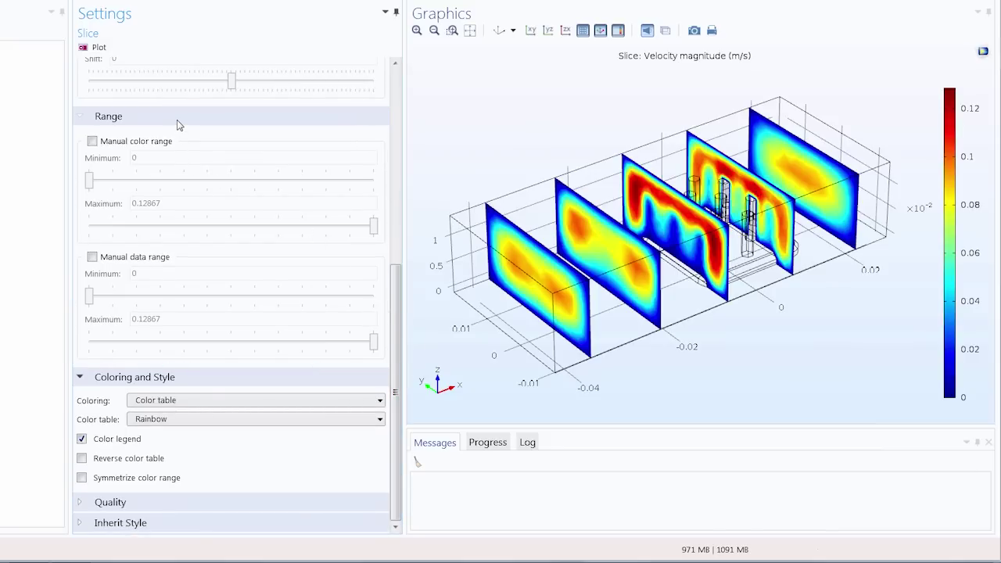
pyautogui.click(92, 141)
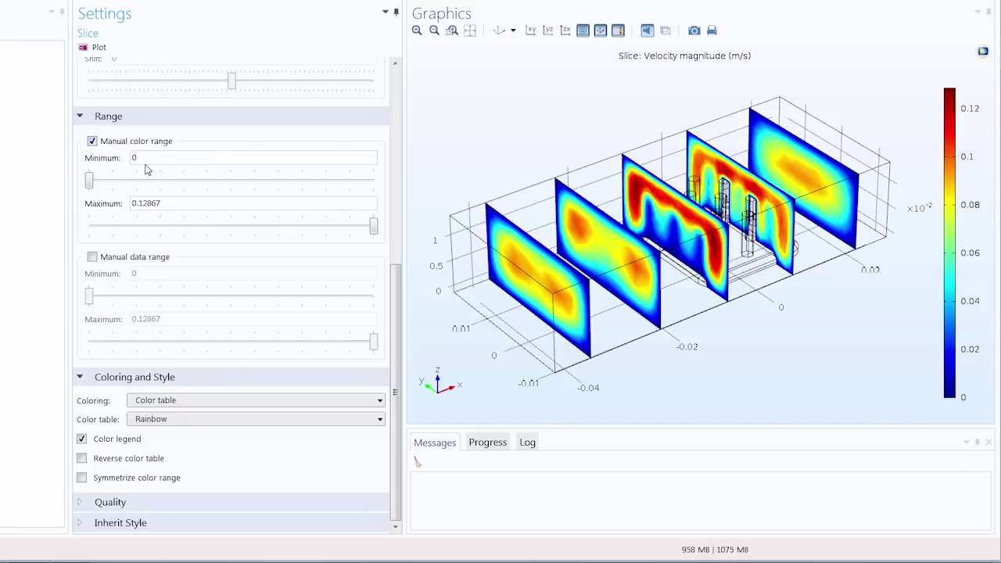
pyautogui.moveTo(89, 180); pyautogui.dragTo(231, 184)
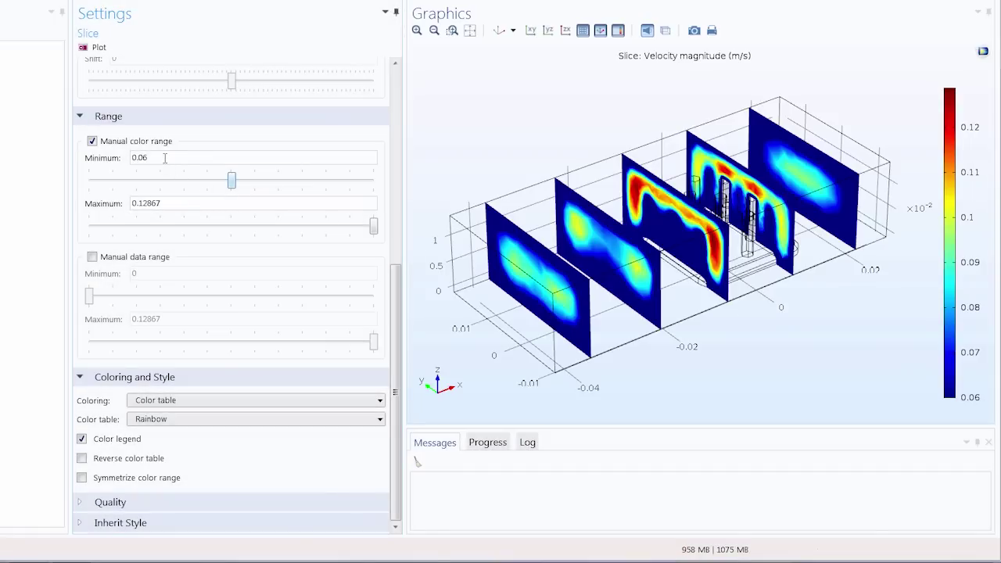
pyautogui.doubleClick(163, 157)
pyautogui.write('0')
pyautogui.press('Return')
pyautogui.click(91, 142)
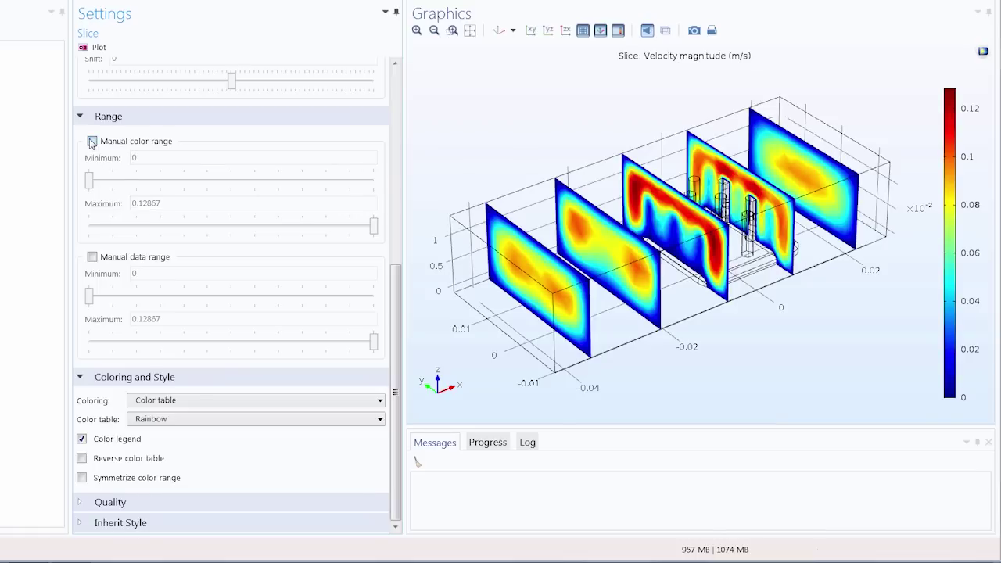
# Try the manual data range limits on the slice plot, and disable them and collapse the Range settings.
pyautogui.click(134, 264)
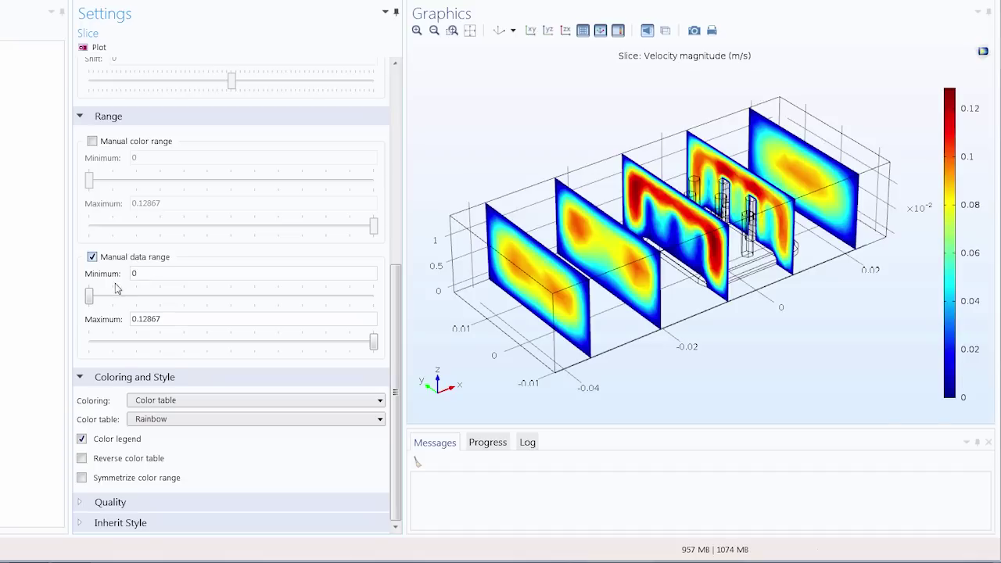
pyautogui.moveTo(99, 297)
pyautogui.mouseDown()
pyautogui.moveTo(160, 300)
pyautogui.moveTo(89, 297)
pyautogui.mouseUp()
pyautogui.moveTo(373, 344)
pyautogui.mouseDown()
pyautogui.moveTo(297, 349)
pyautogui.moveTo(371, 349)
pyautogui.mouseUp()
pyautogui.click(97, 258)
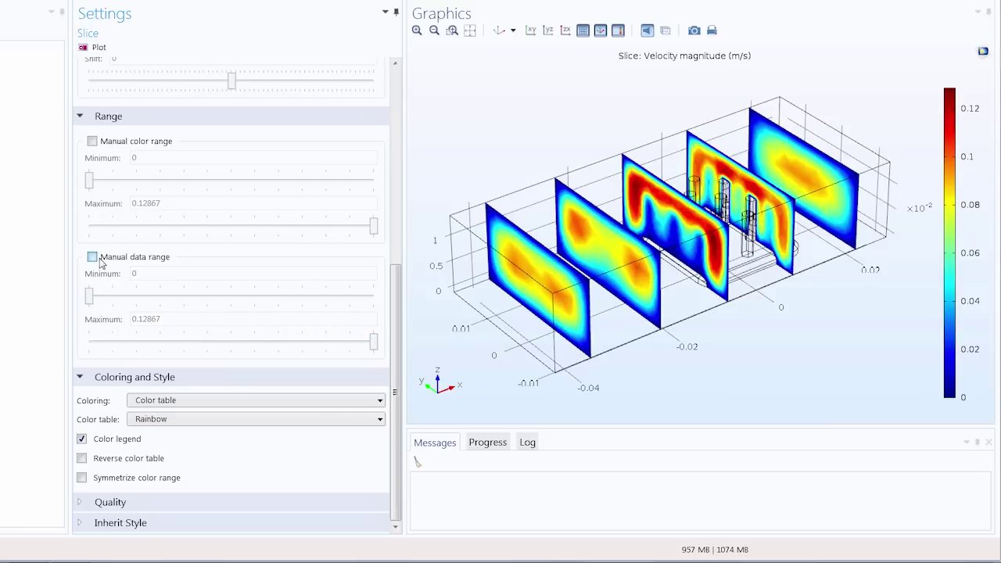
pyautogui.click(116, 122)
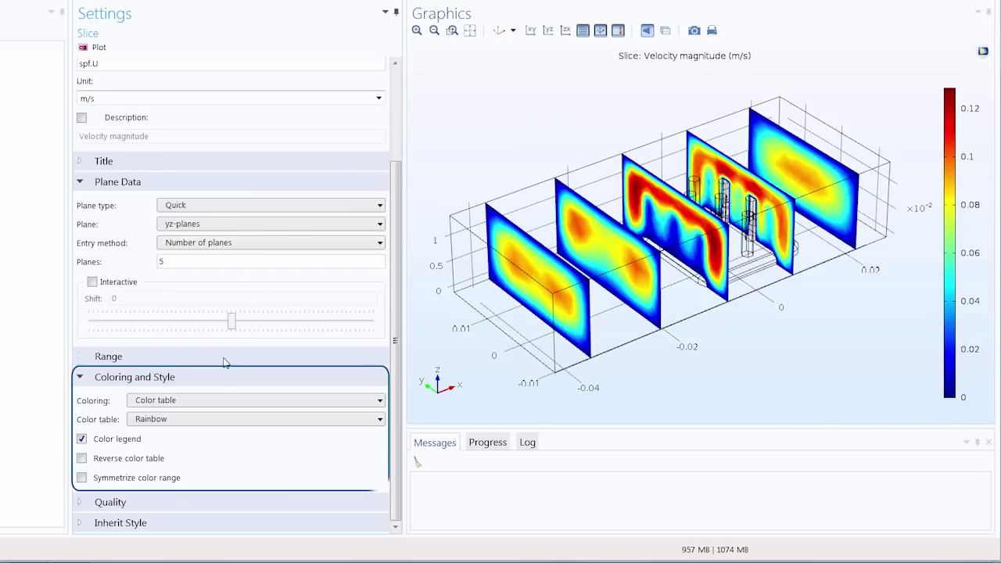
# Try the Wave and ThermalLight color tables on the velocity slices and return to Rainbow.
pyautogui.click(221, 402)
pyautogui.click(221, 404)
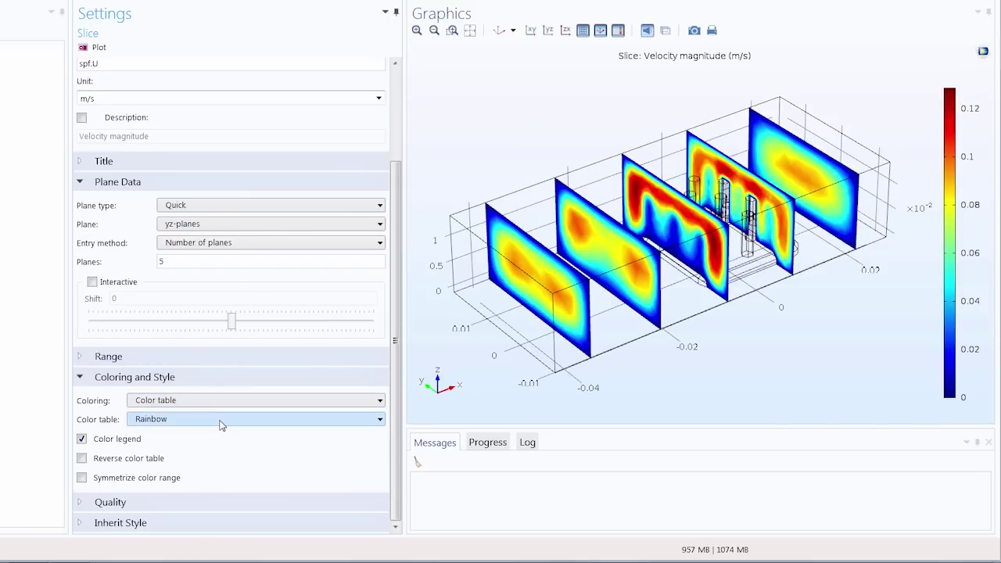
pyautogui.click(222, 424)
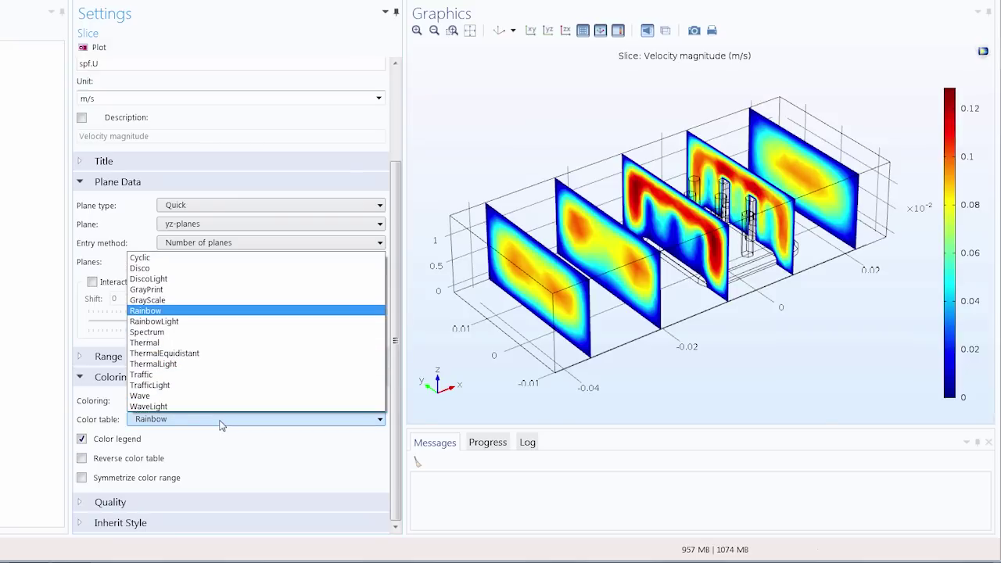
pyautogui.click(221, 396)
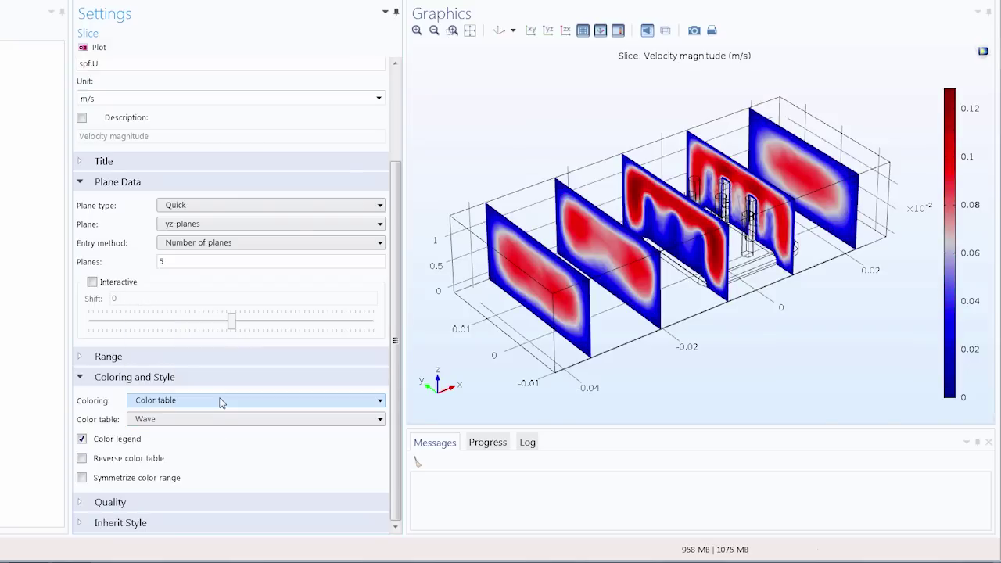
pyautogui.click(217, 421)
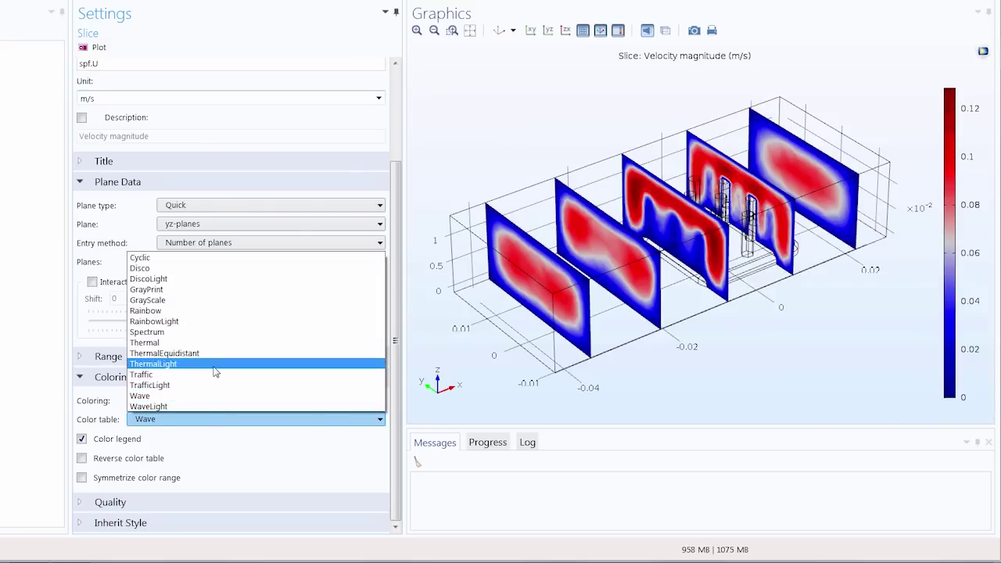
pyautogui.click(216, 365)
pyautogui.click(215, 420)
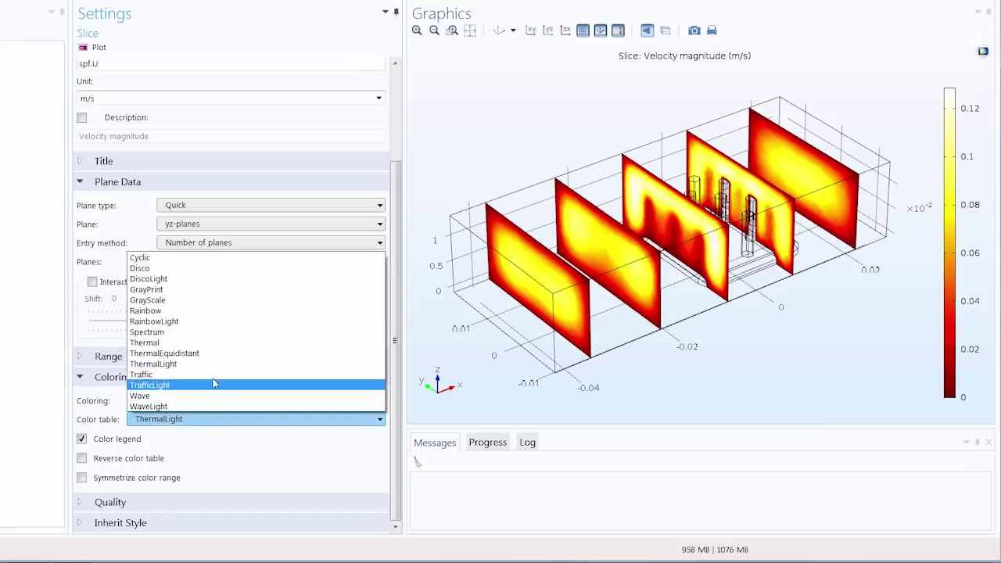
pyautogui.click(209, 312)
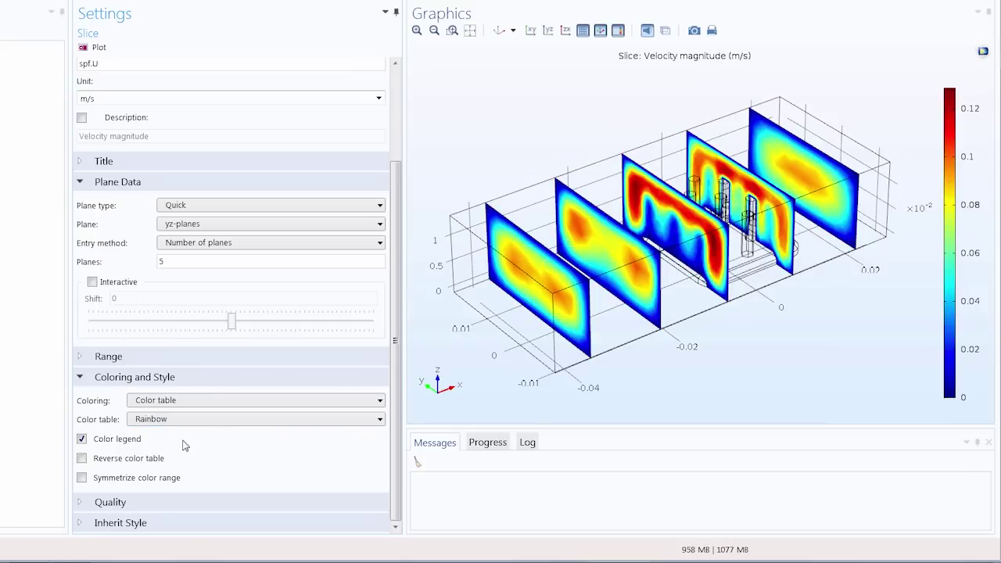
# Try reversing the color table and symmetrizing the color range, leaving both options disabled.
pyautogui.click(144, 464)
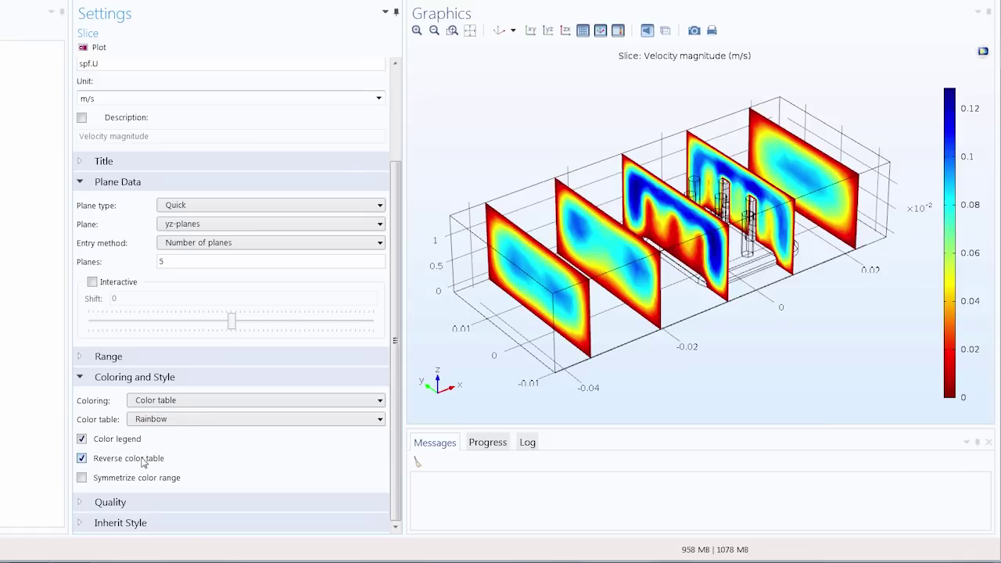
pyautogui.click(144, 463)
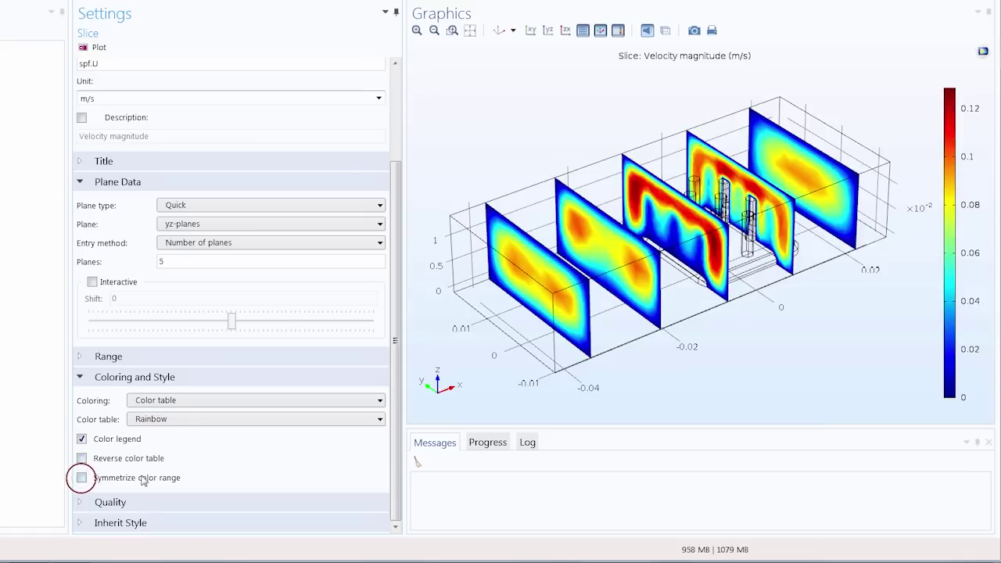
pyautogui.click(144, 478)
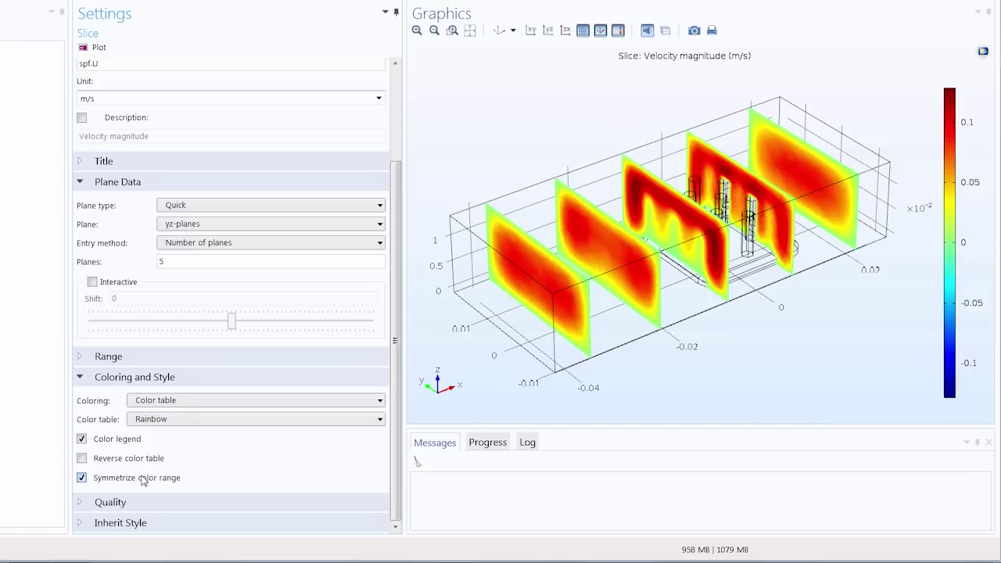
pyautogui.click(143, 481)
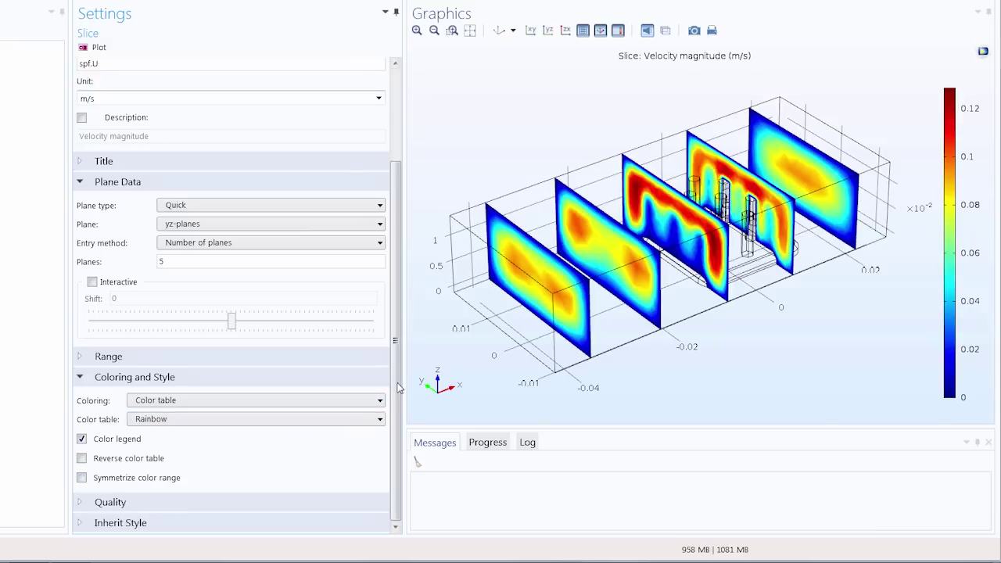
pyautogui.scroll(3, 356, 416)
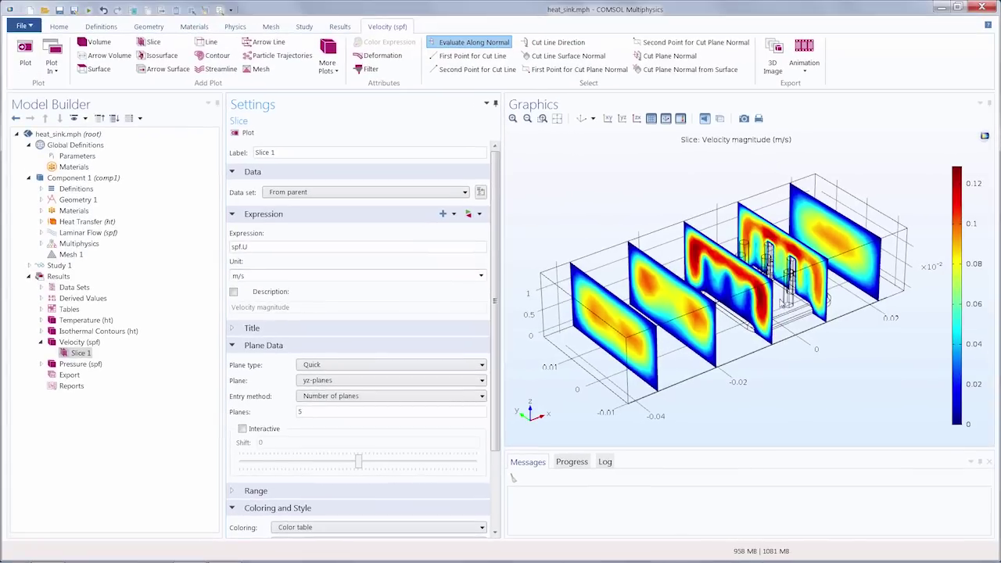
pyautogui.scroll(3, 670, 254)
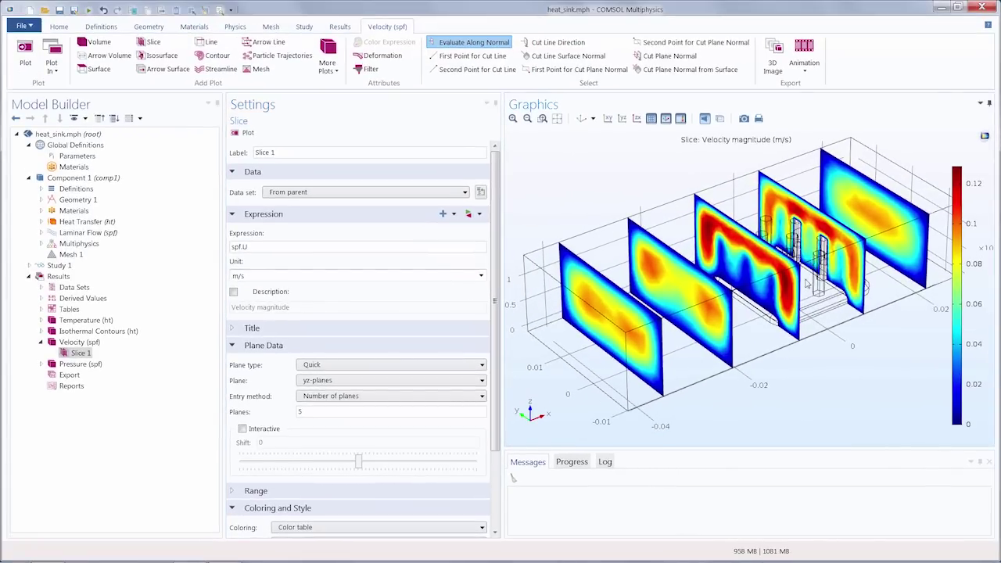